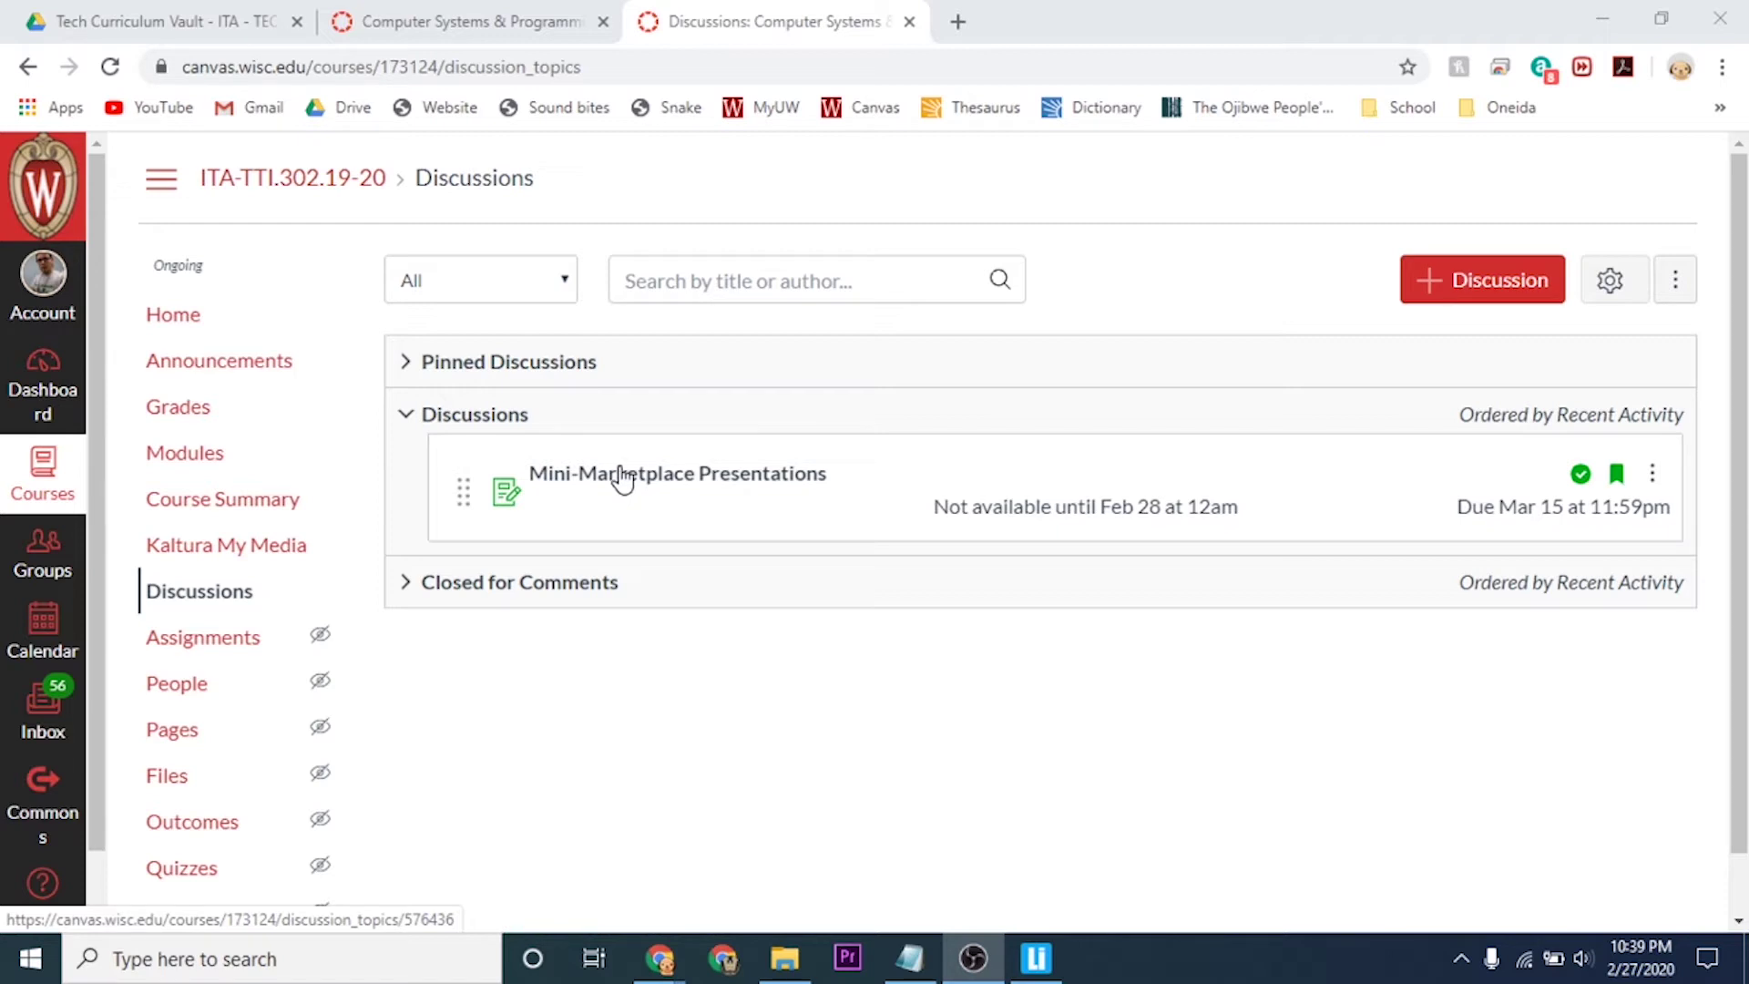
# - Open the Mini-Marketplace Presentations discussion and highlight the 10-point presenting rule and the March 15th due date
pyautogui.click(621, 475)
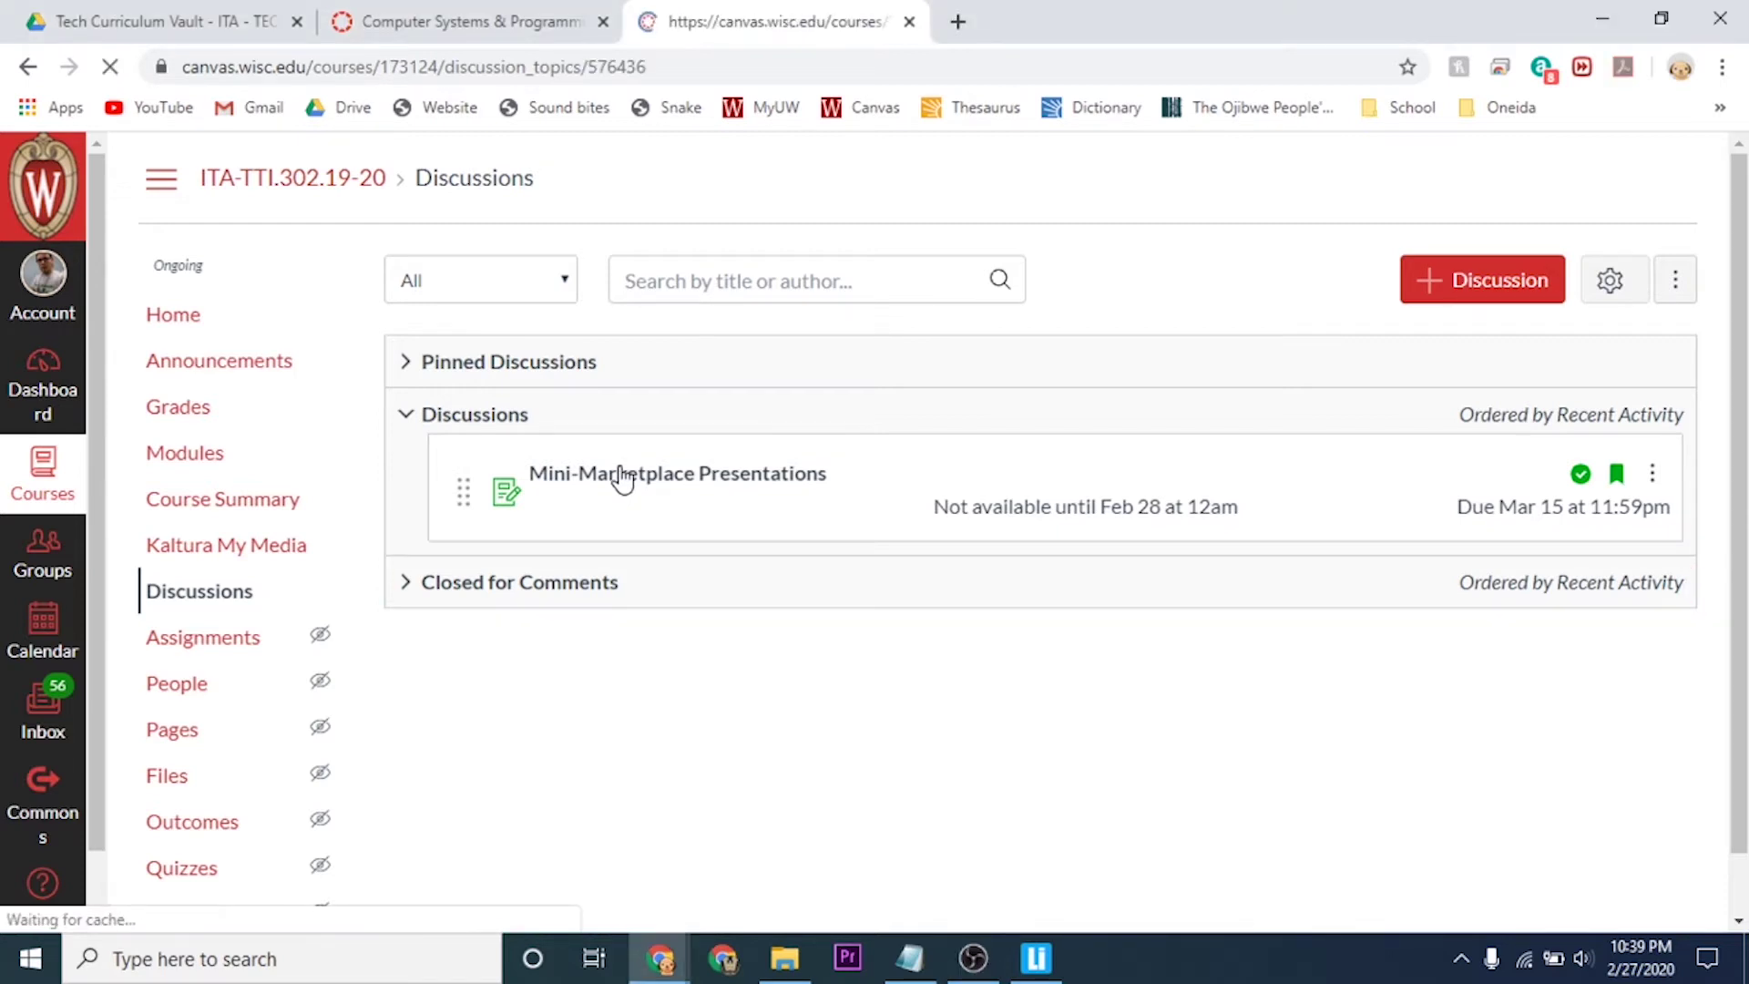
pyautogui.scroll(-1, 616, 451)
pyautogui.scroll(-1, 609, 429)
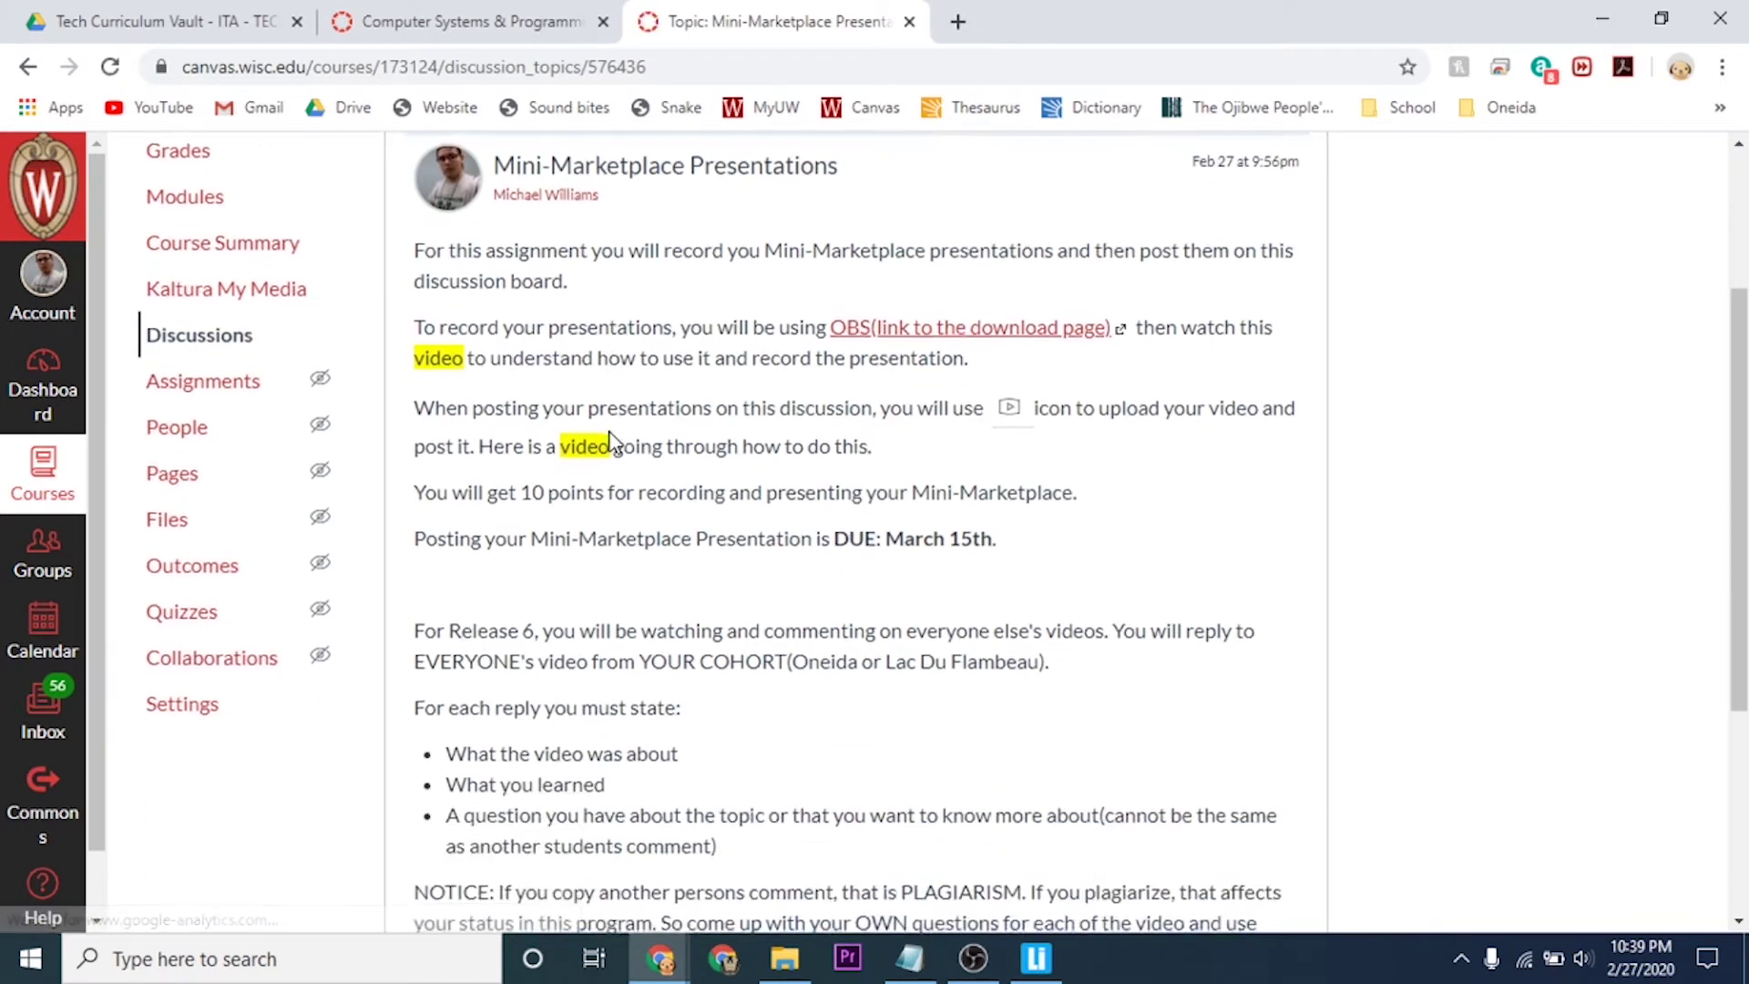
pyautogui.scroll(-2, 588, 411)
pyautogui.scroll(-2, 580, 423)
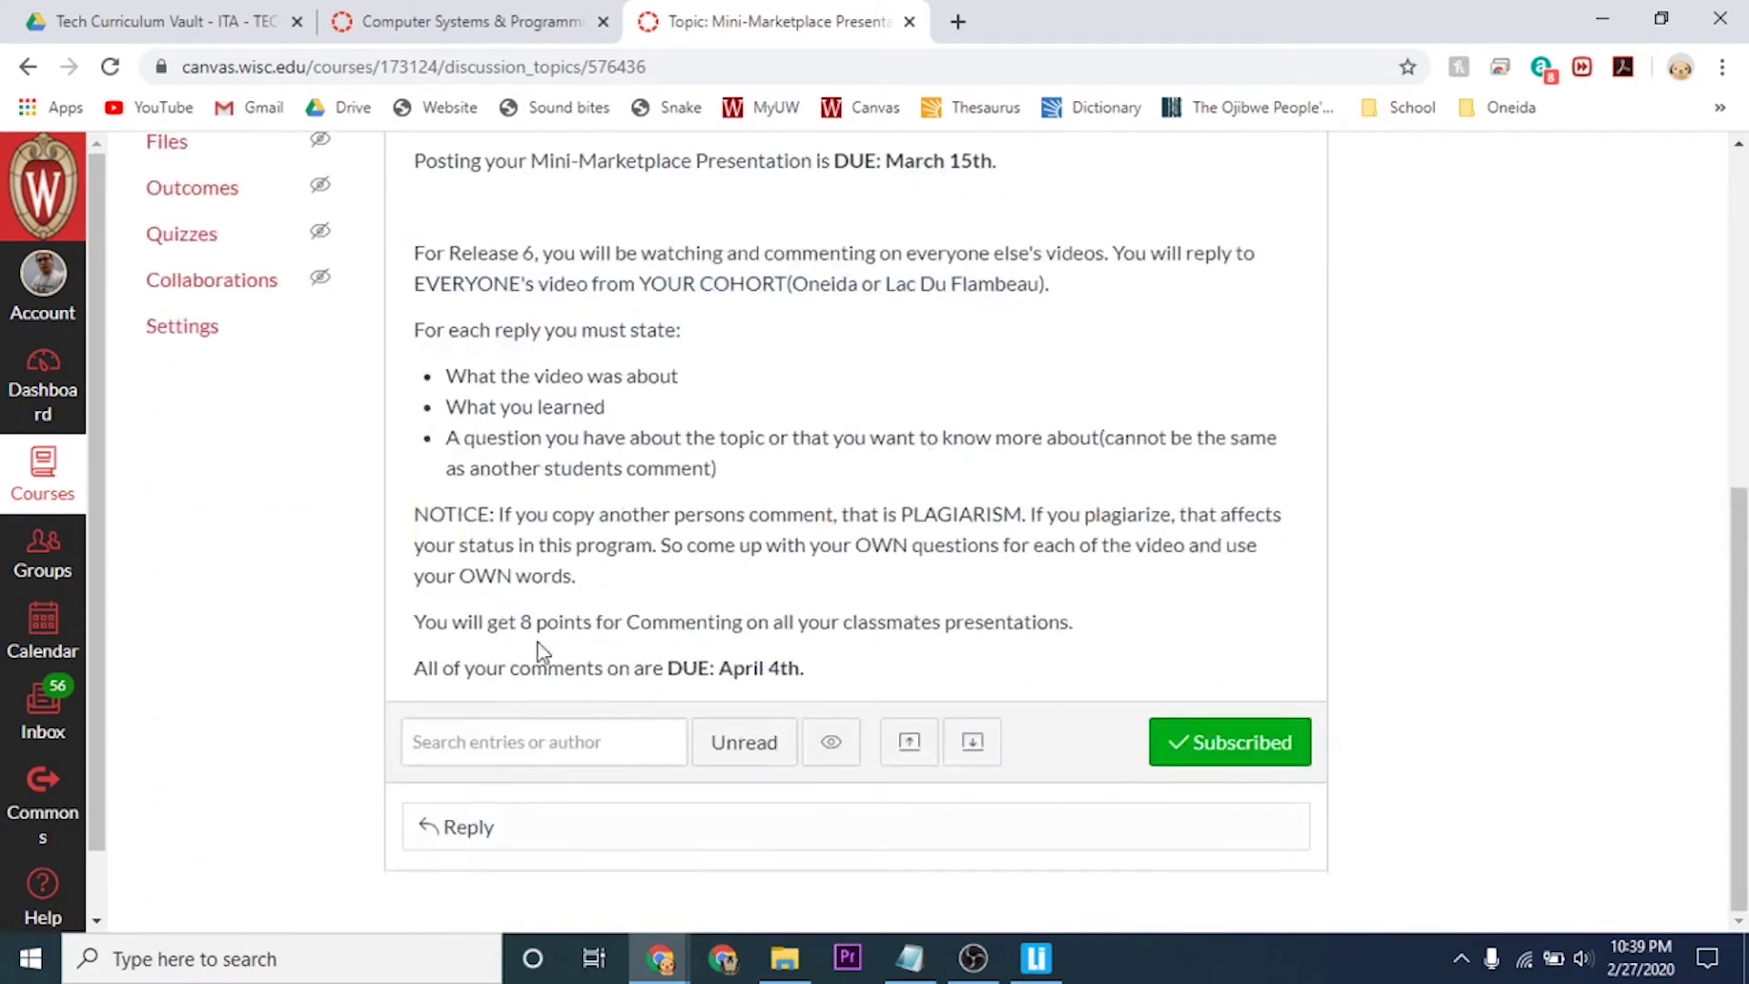
pyautogui.scroll(5, 527, 794)
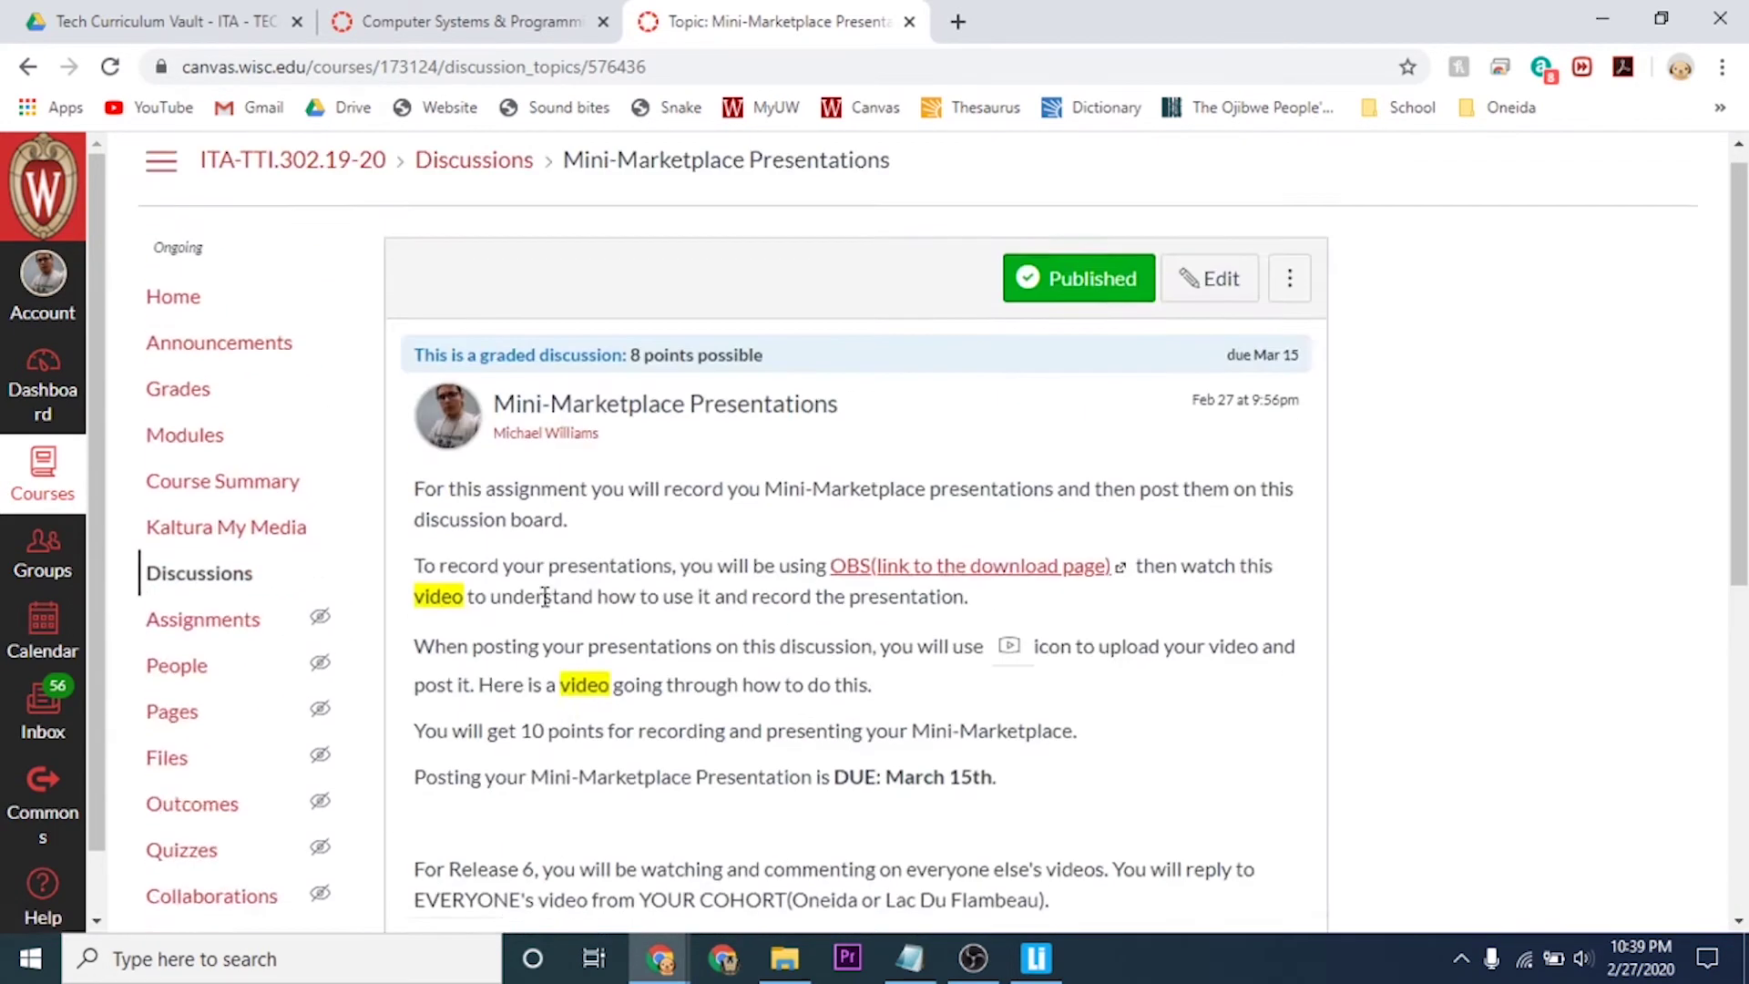
pyautogui.scroll(-1, 514, 513)
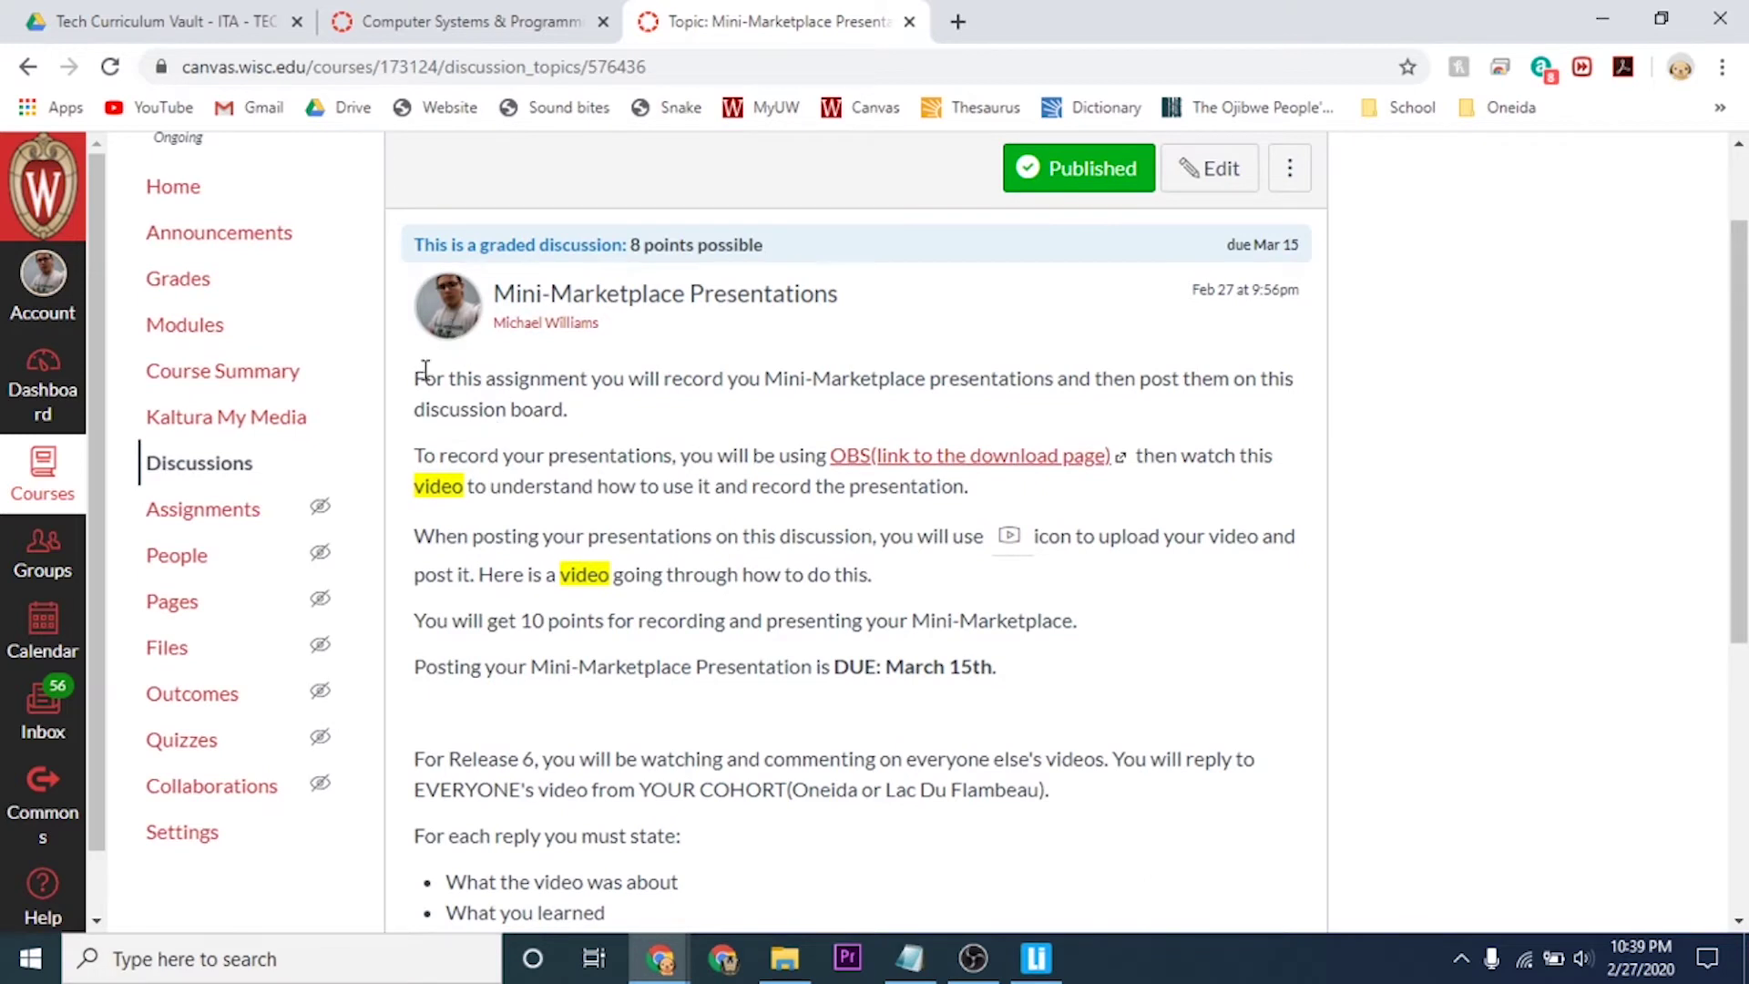
pyautogui.moveTo(417, 372); pyautogui.dragTo(1022, 671)
pyautogui.click(577, 379)
pyautogui.doubleClick(606, 577)
pyautogui.click(608, 577)
pyautogui.scroll(-1, 493, 601)
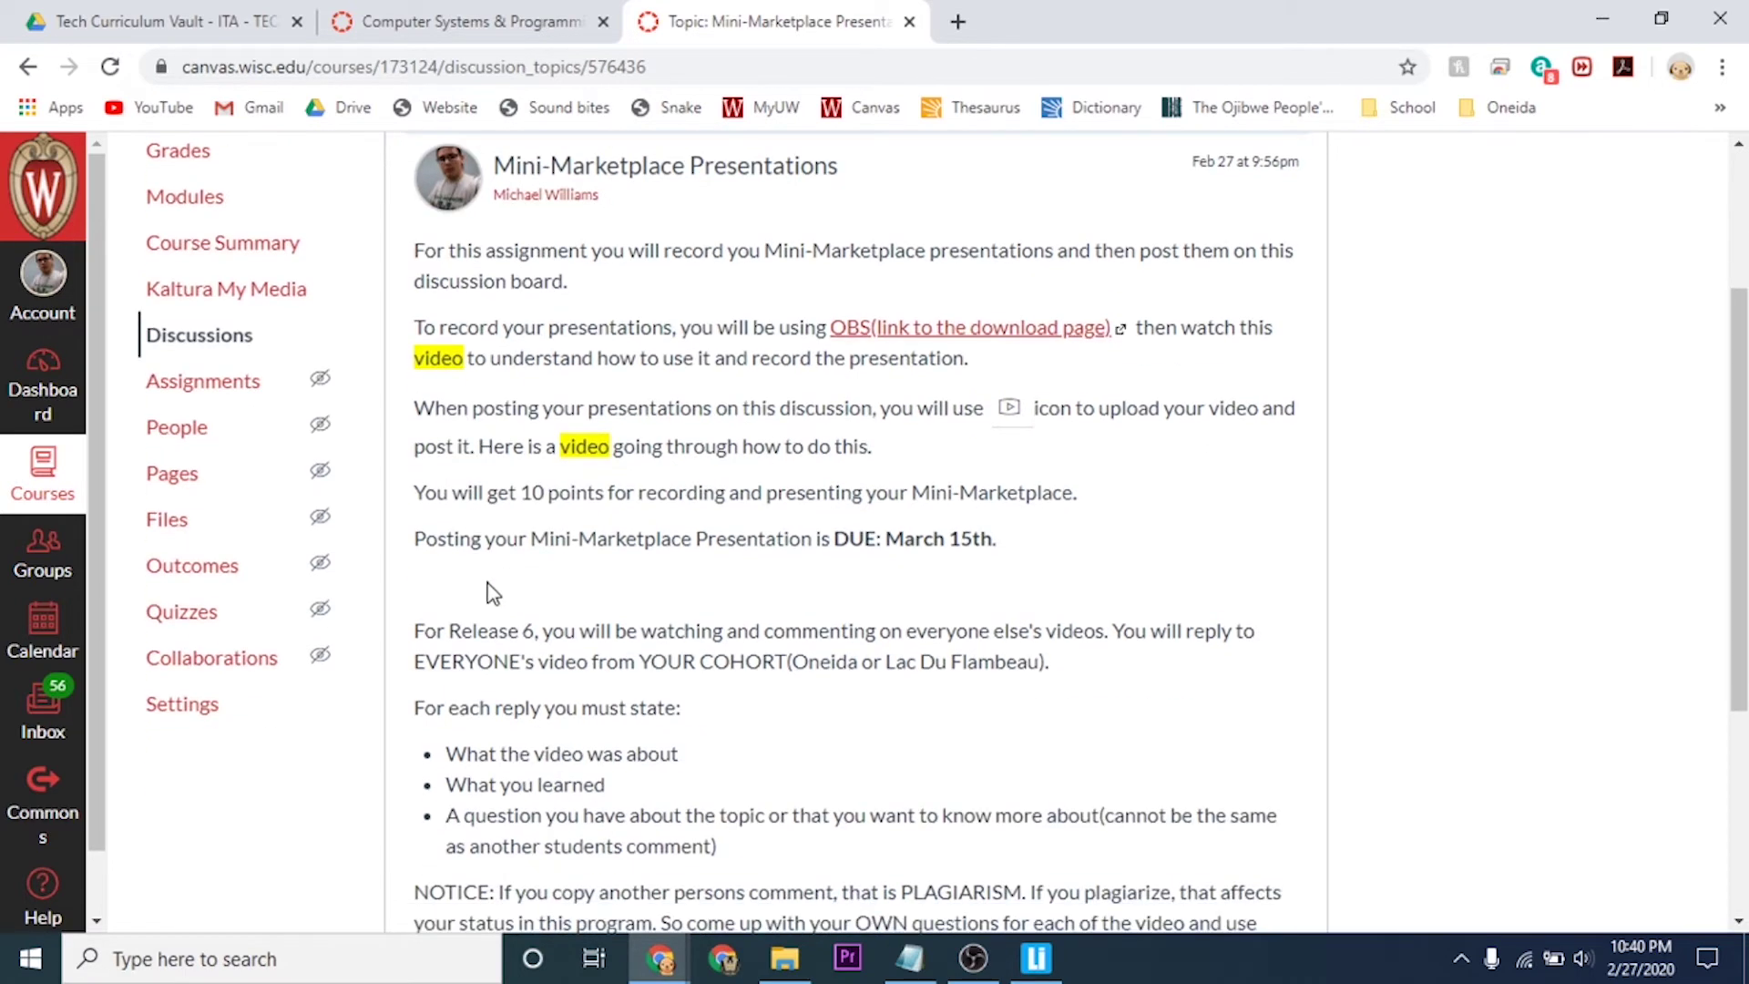
pyautogui.moveTo(415, 496); pyautogui.dragTo(979, 501)
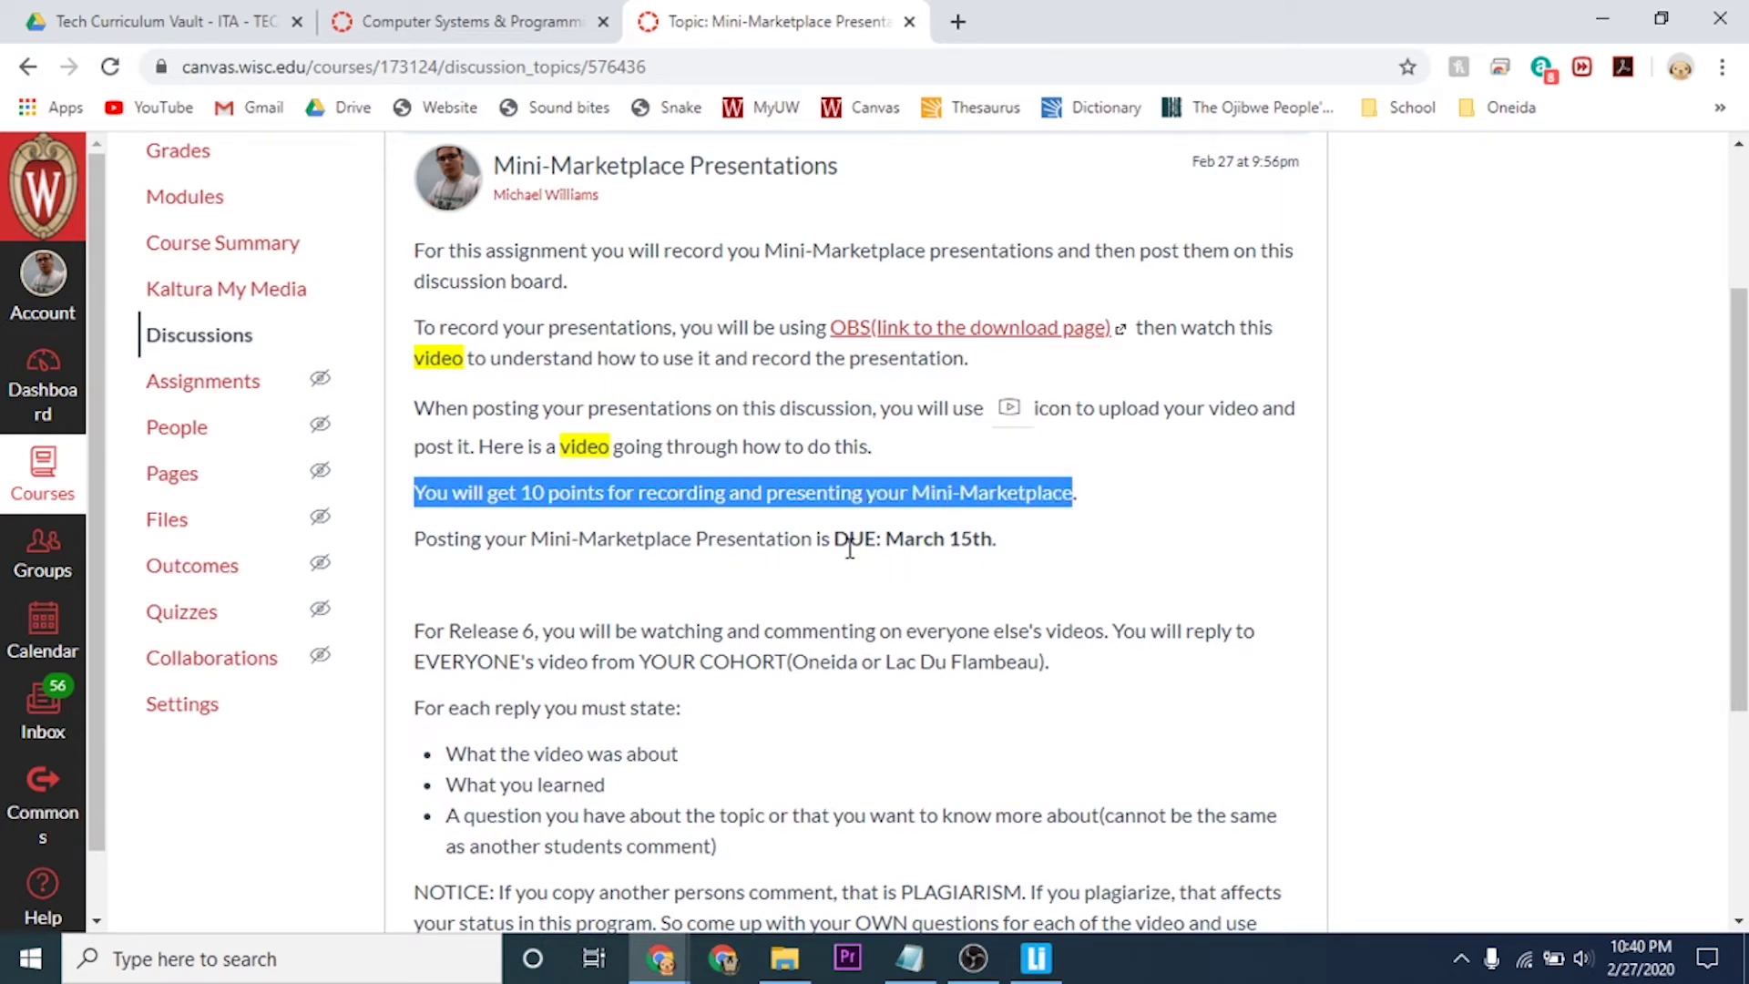
pyautogui.doubleClick(959, 538)
pyautogui.moveTo(959, 536); pyautogui.dragTo(836, 539)
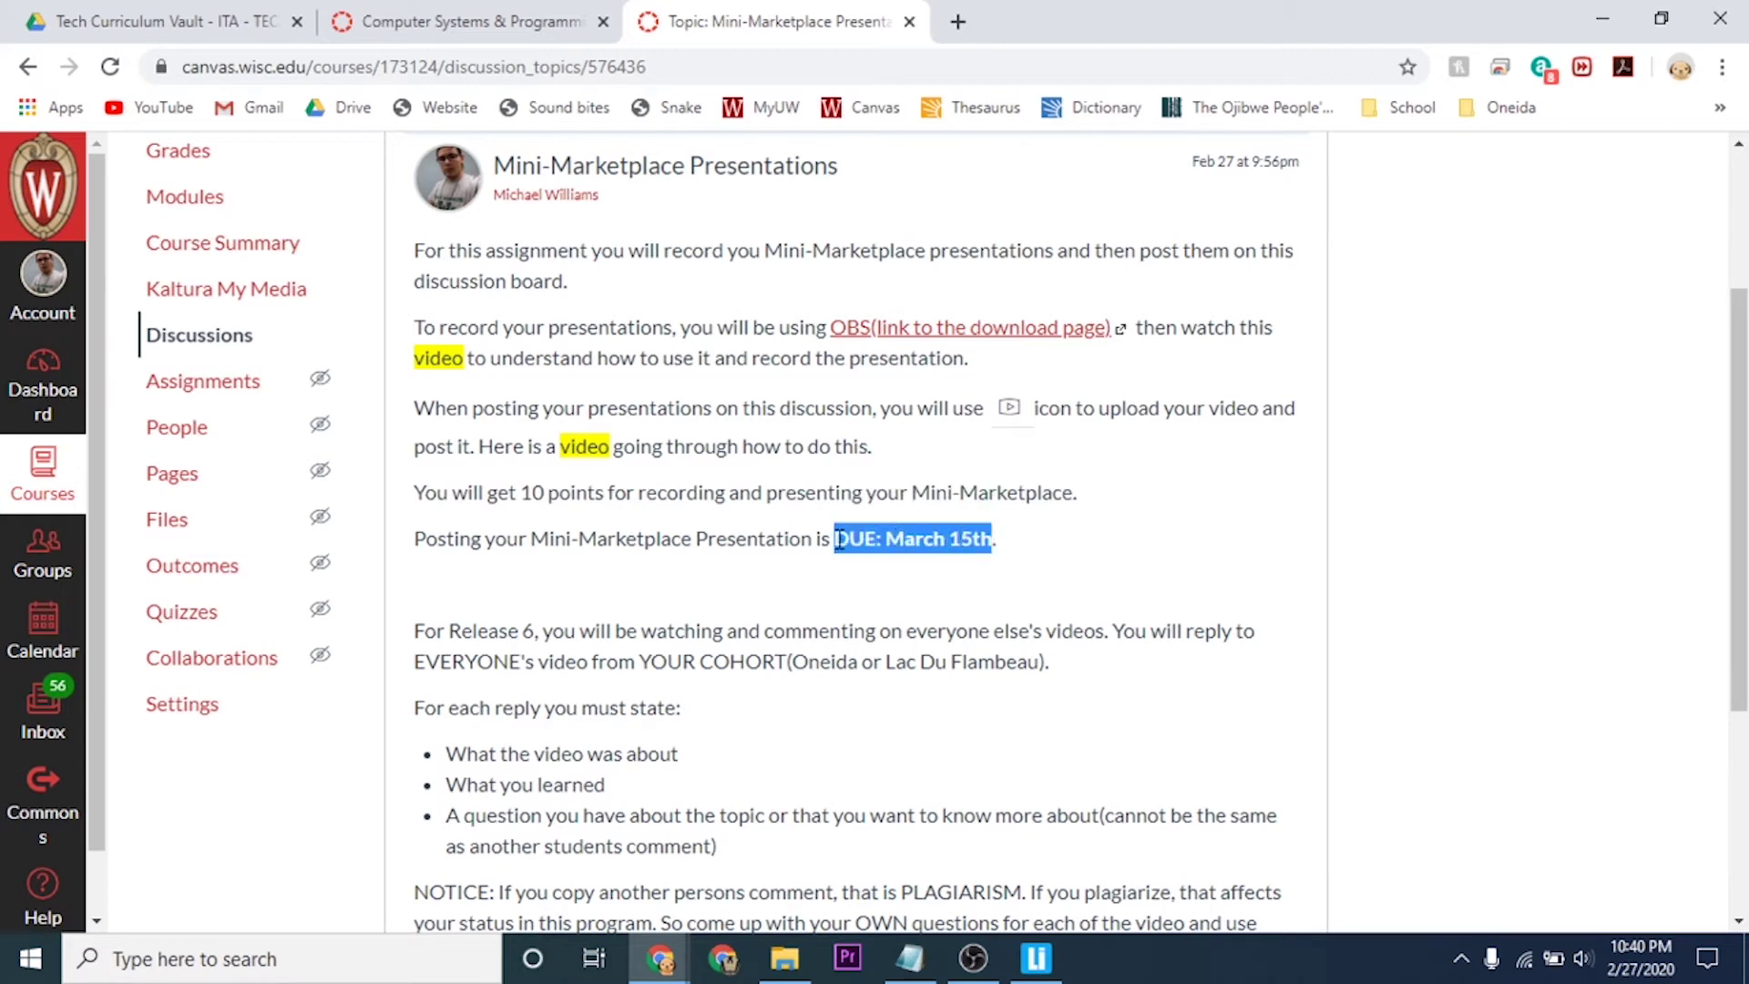
pyautogui.scroll(-1, 875, 546)
pyautogui.scroll(-1, 573, 520)
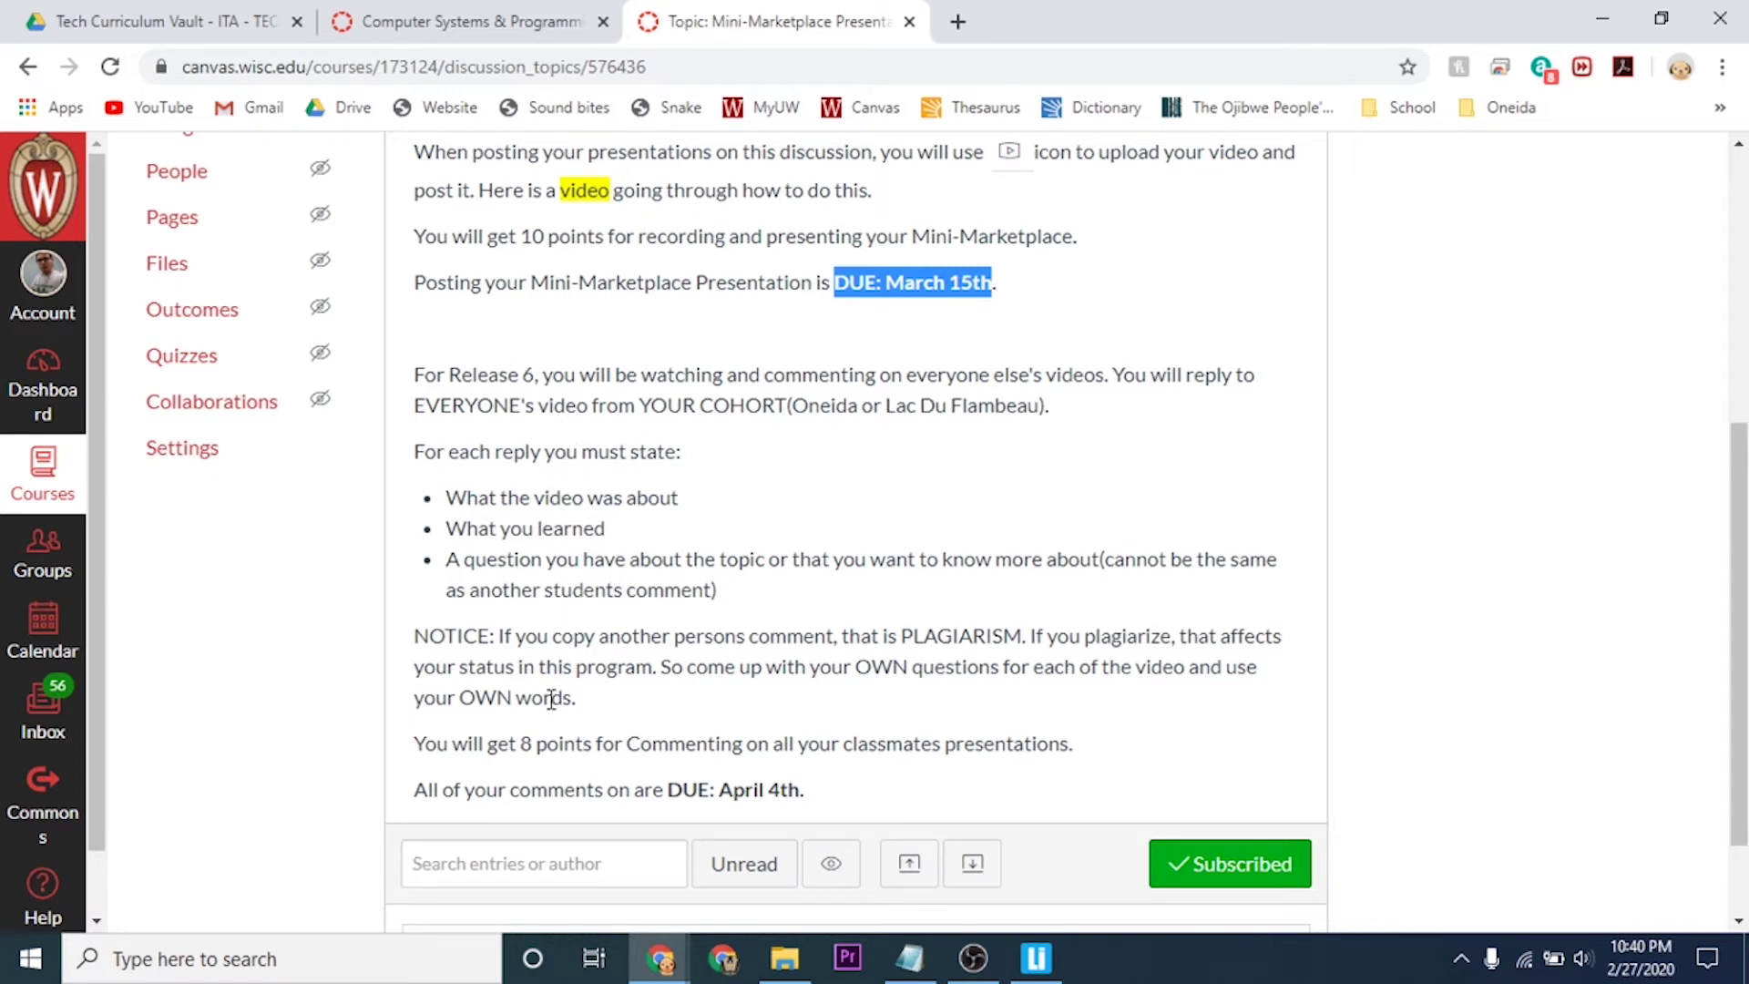
# - Highlight the April 4th comments due date and the 8-point commenting requirement
pyautogui.moveTo(670, 790); pyautogui.dragTo(804, 790)
pyautogui.click(758, 790)
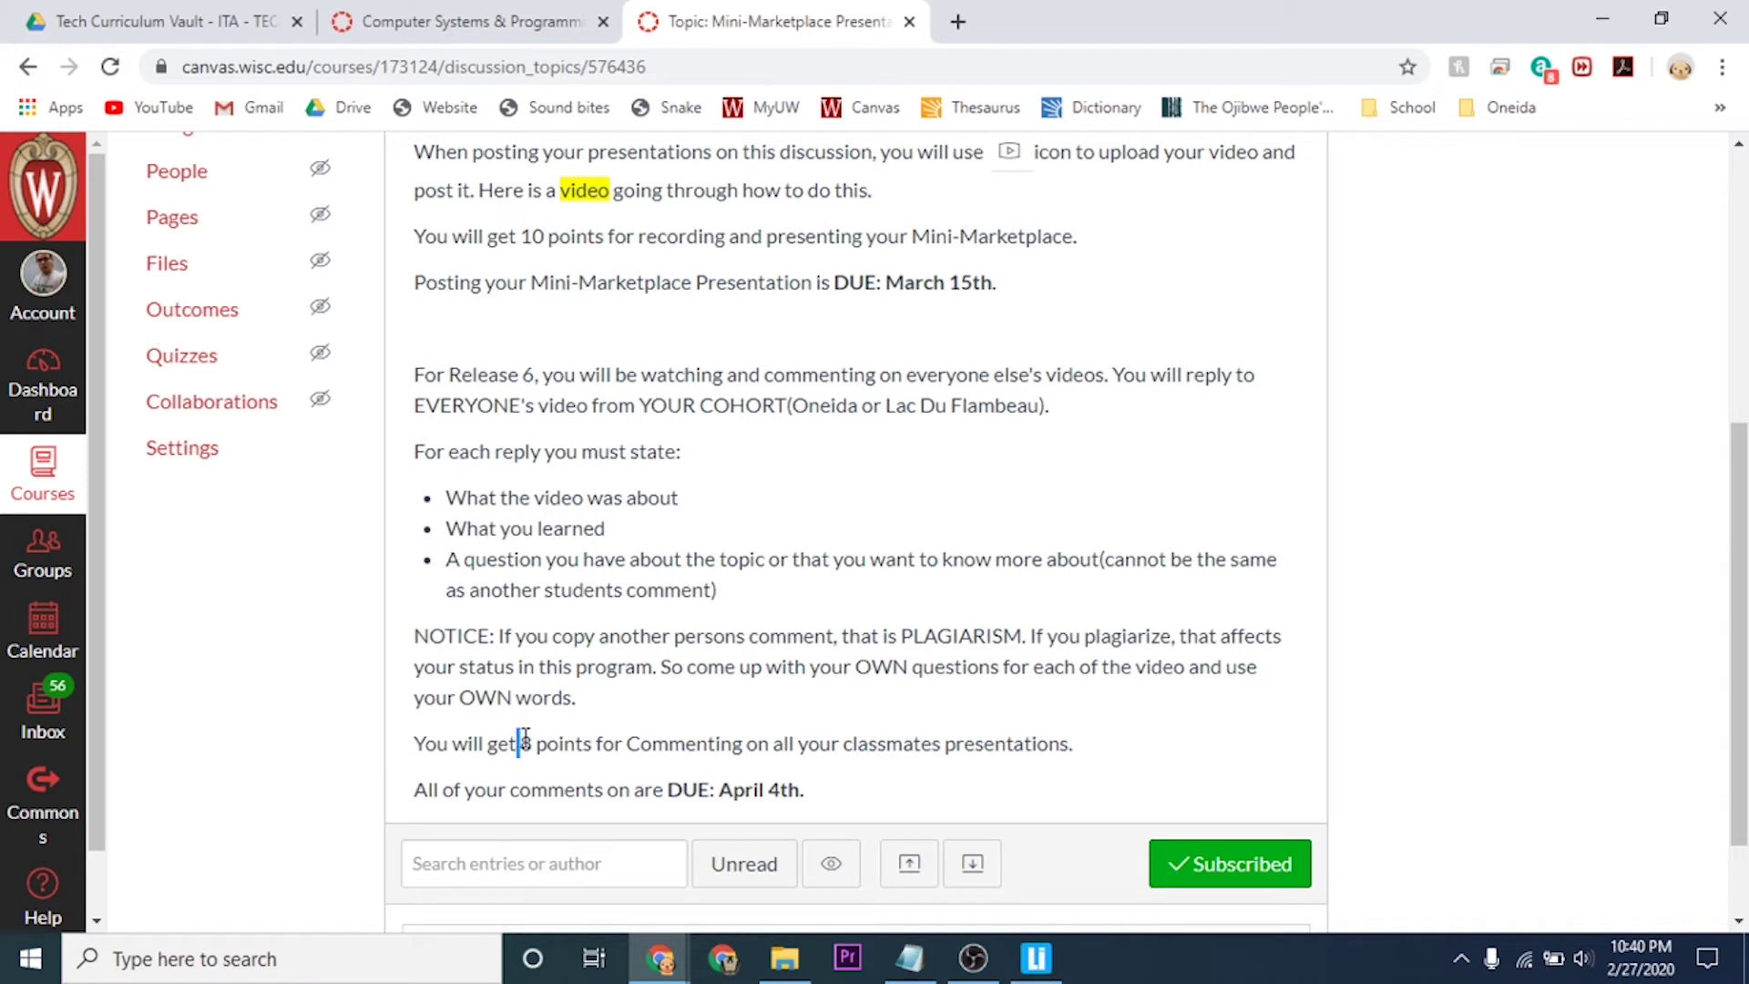
pyautogui.moveTo(519, 743); pyautogui.dragTo(1008, 744)
pyautogui.click(972, 741)
pyautogui.scroll(-1, 672, 554)
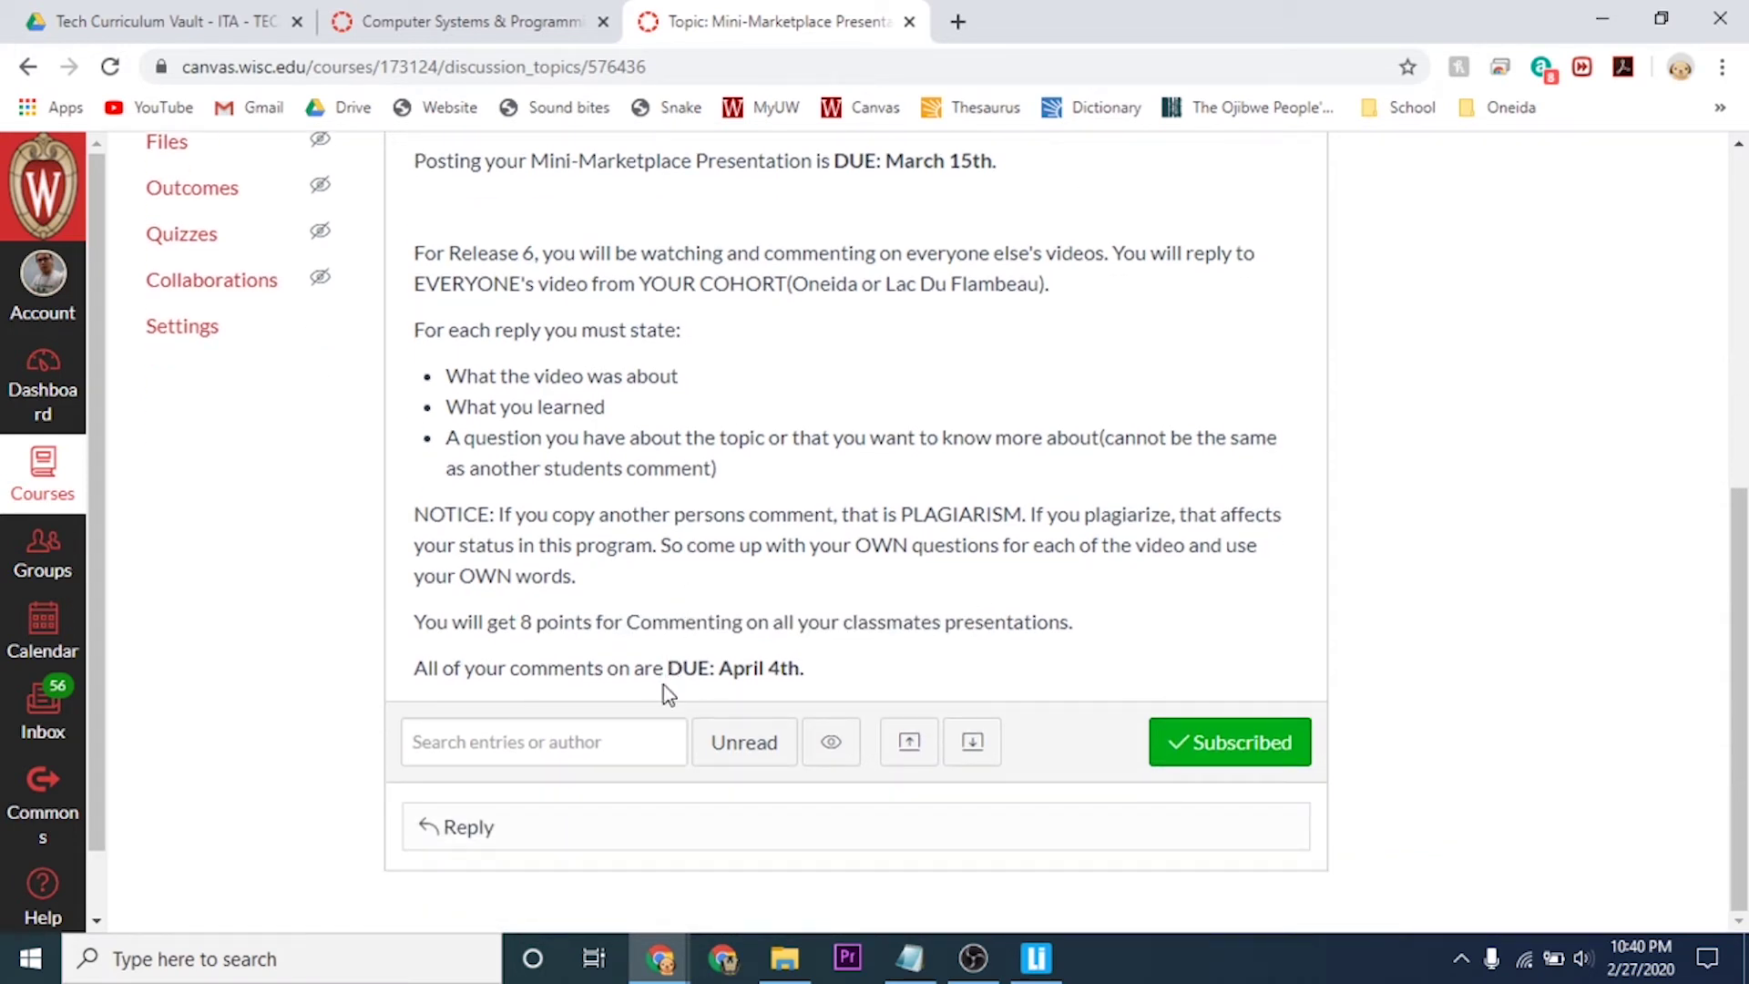
# - Start a reply and switch its media comment dialog to Upload Media
pyautogui.click(490, 827)
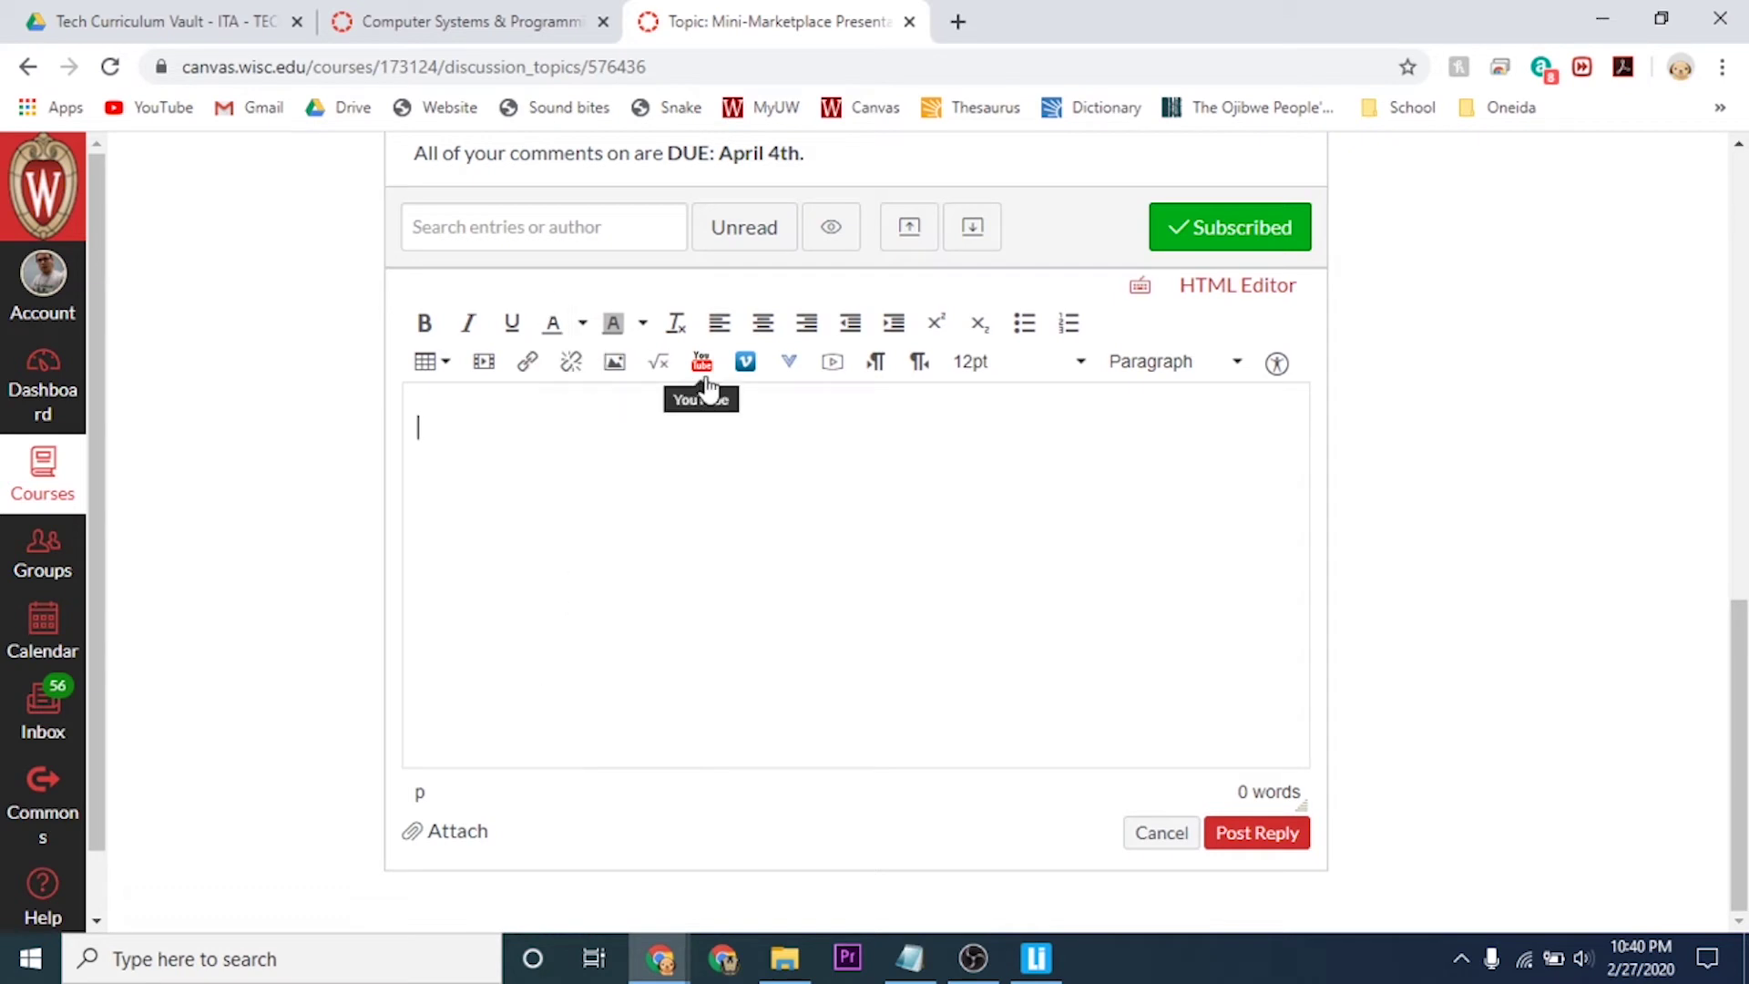
pyautogui.scroll(4, 840, 377)
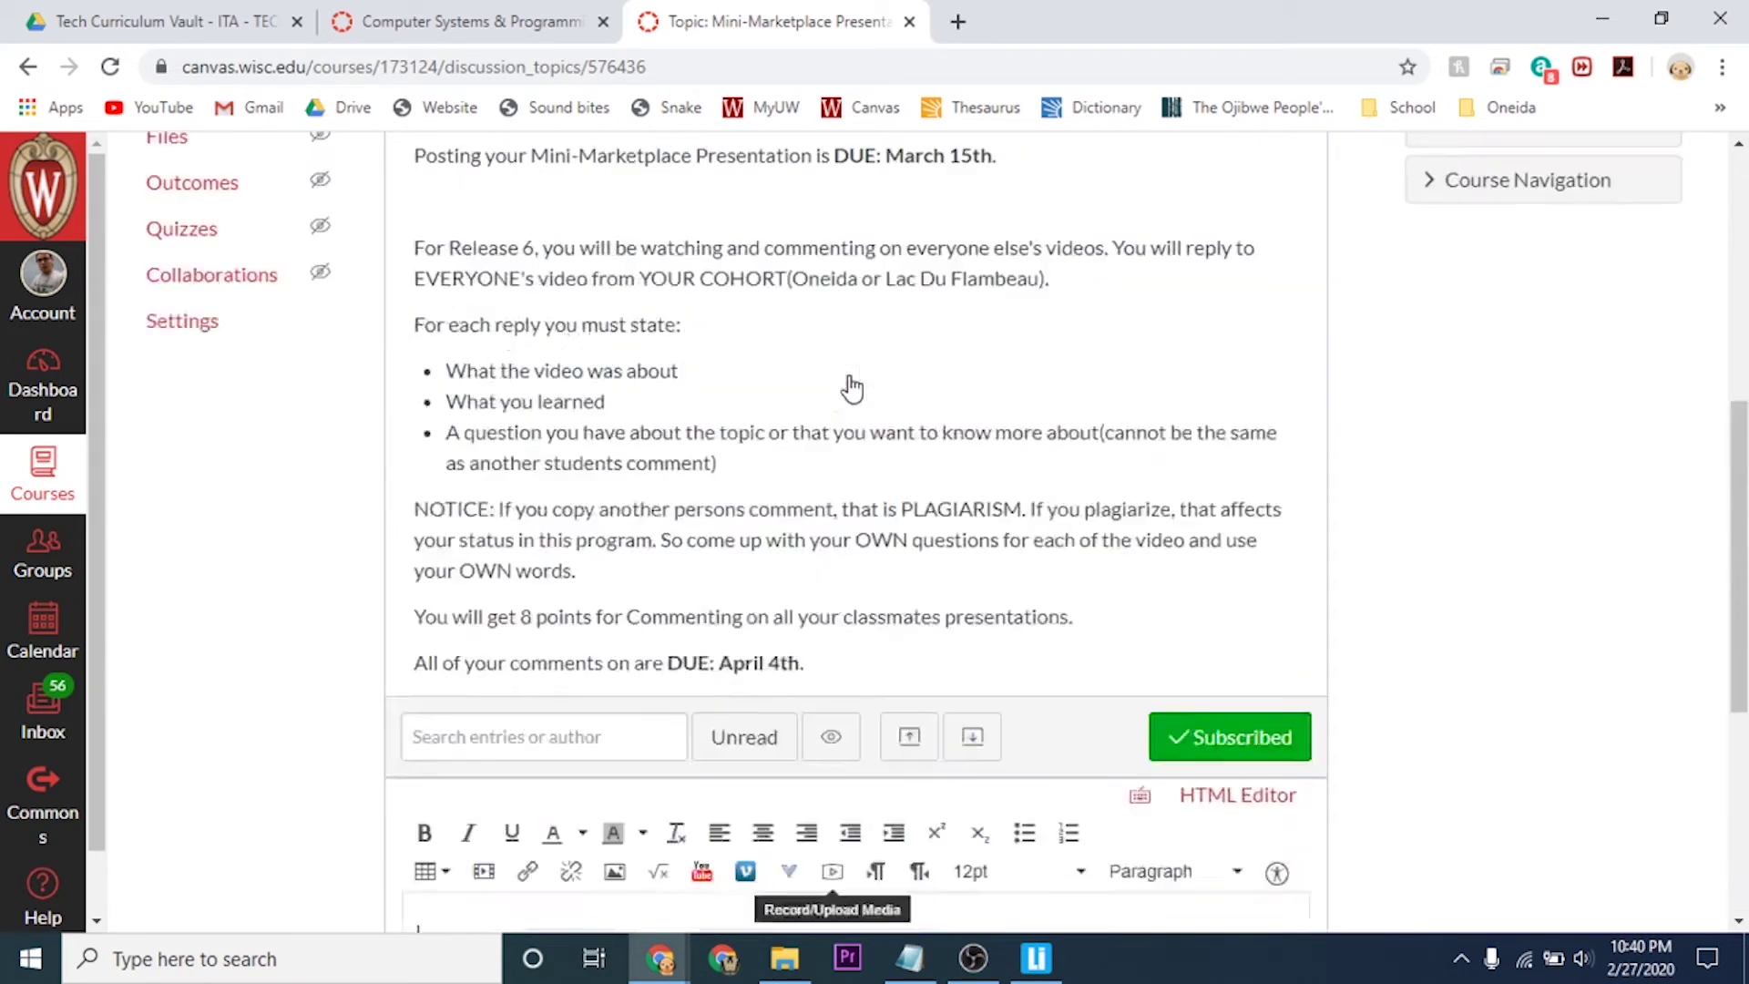
pyautogui.scroll(2, 957, 342)
pyautogui.scroll(-5, 972, 327)
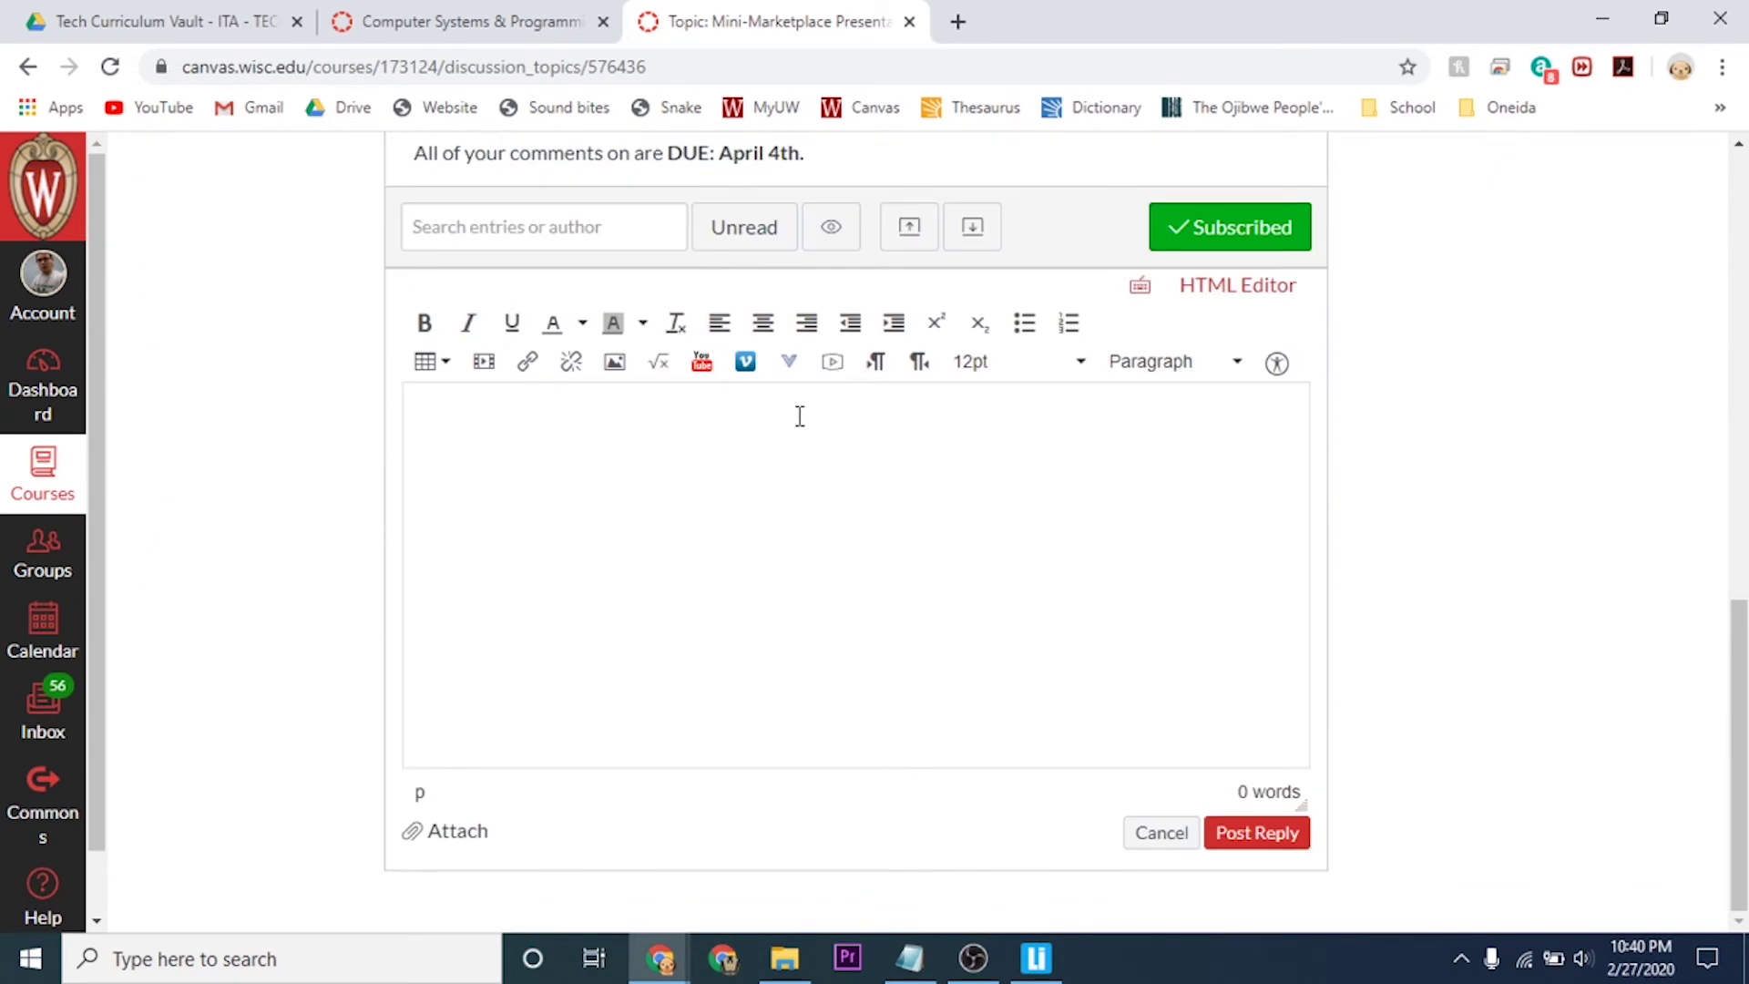
pyautogui.click(820, 361)
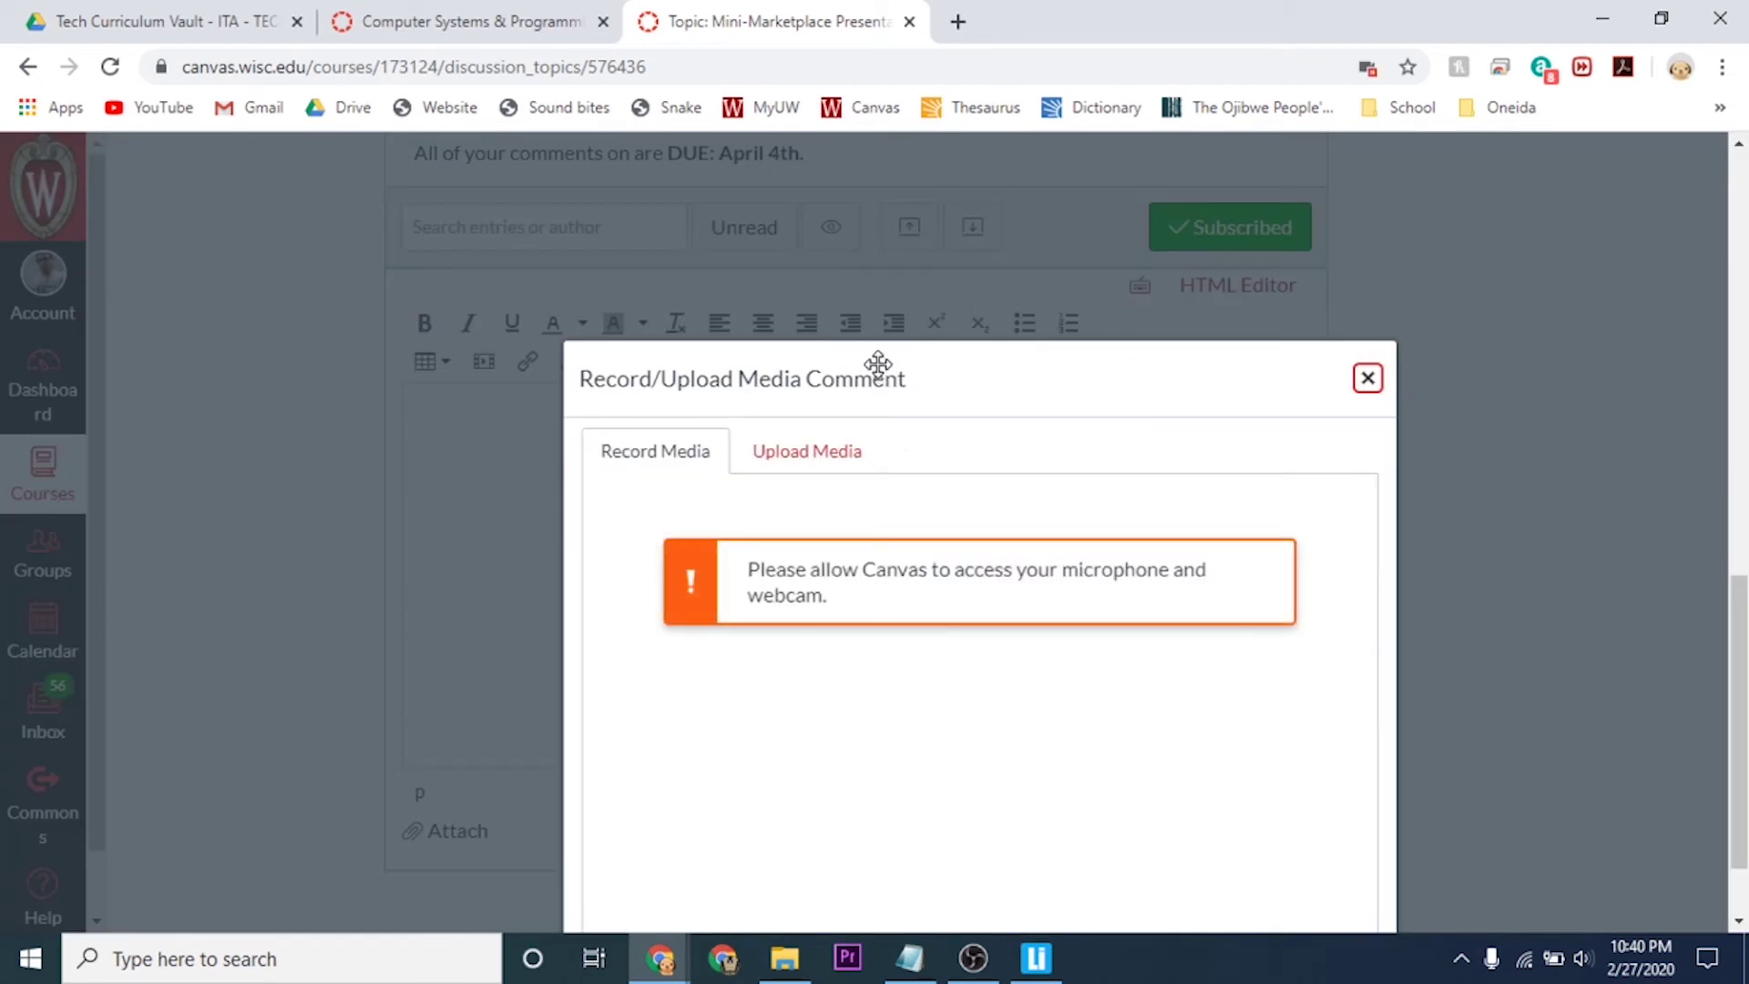
pyautogui.moveTo(875, 370); pyautogui.dragTo(797, 228)
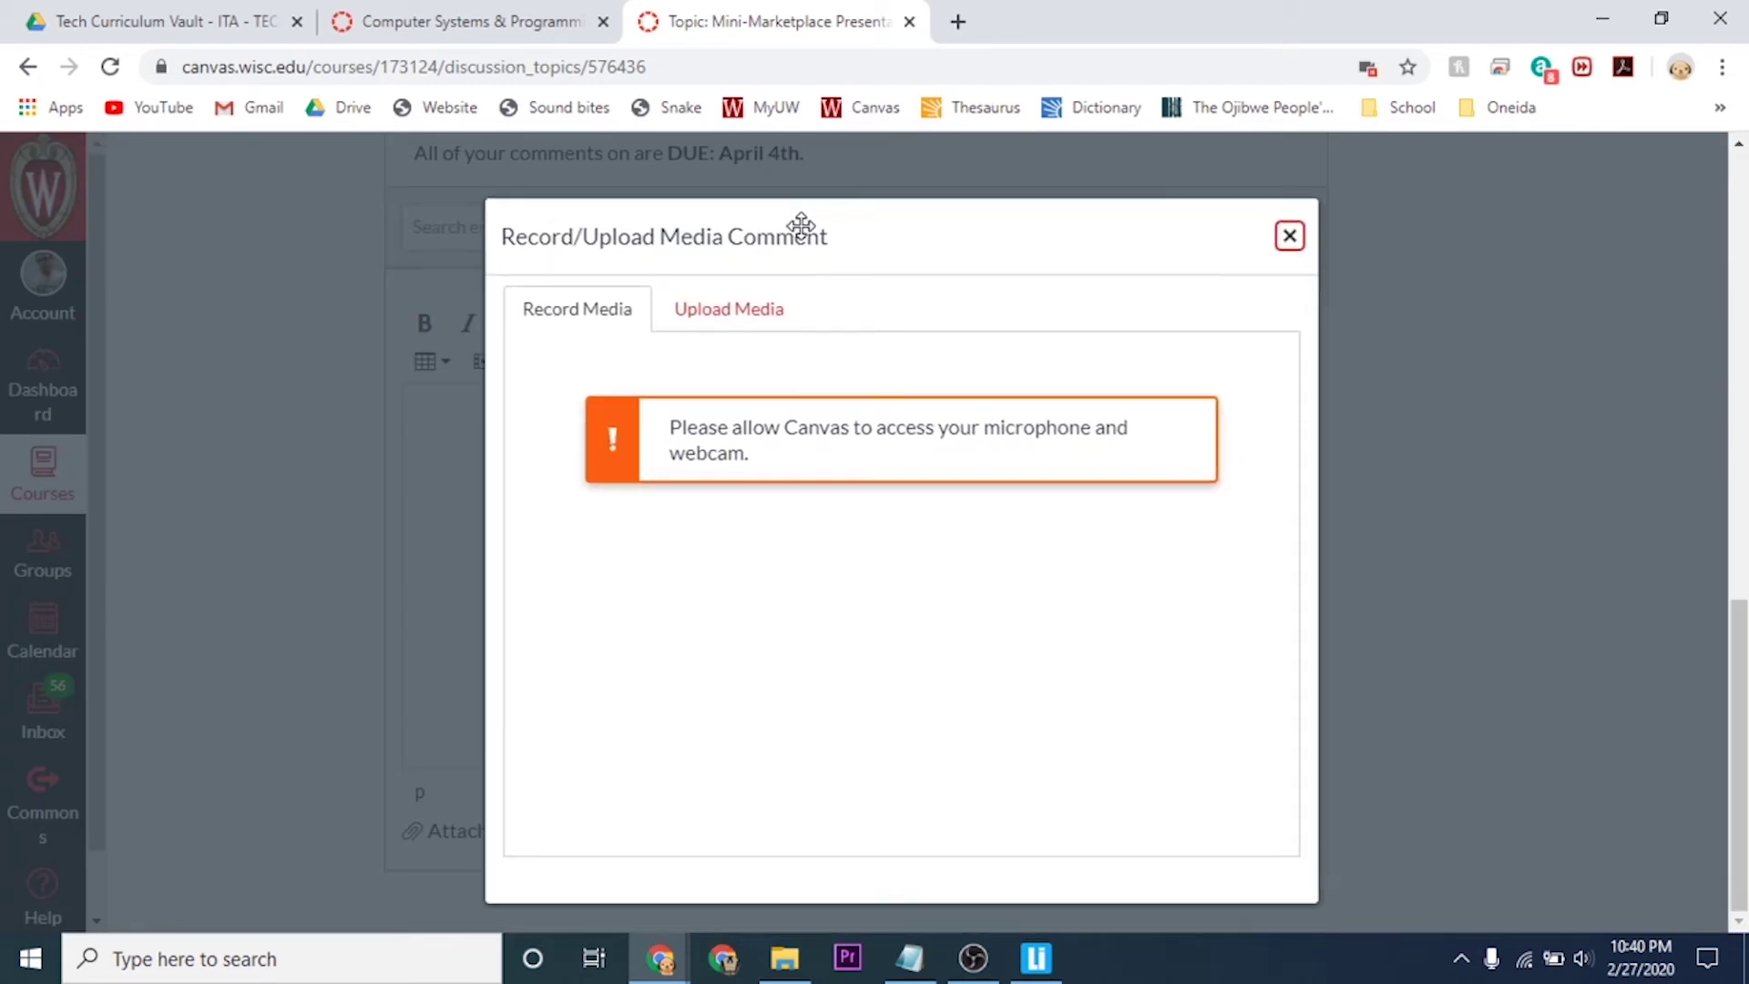
pyautogui.click(708, 319)
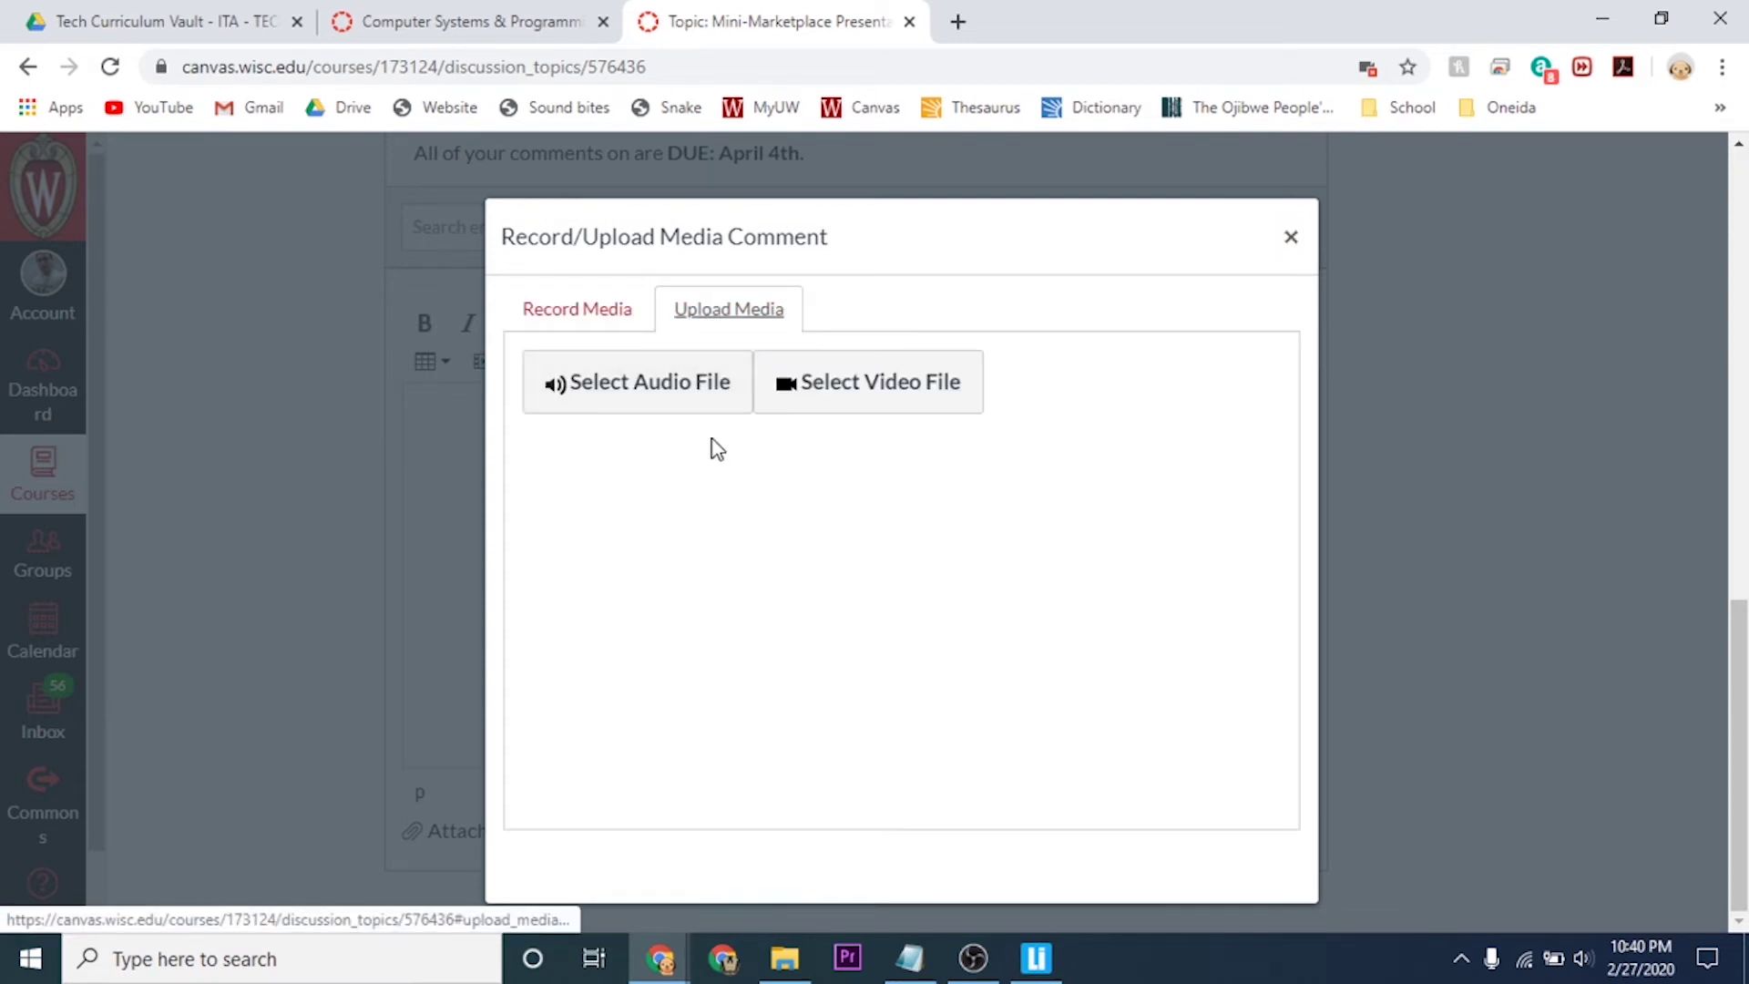
# - Upload 2020-02-27_22-26-43.mp4 from the Videos folder as the media comment
pyautogui.click(812, 395)
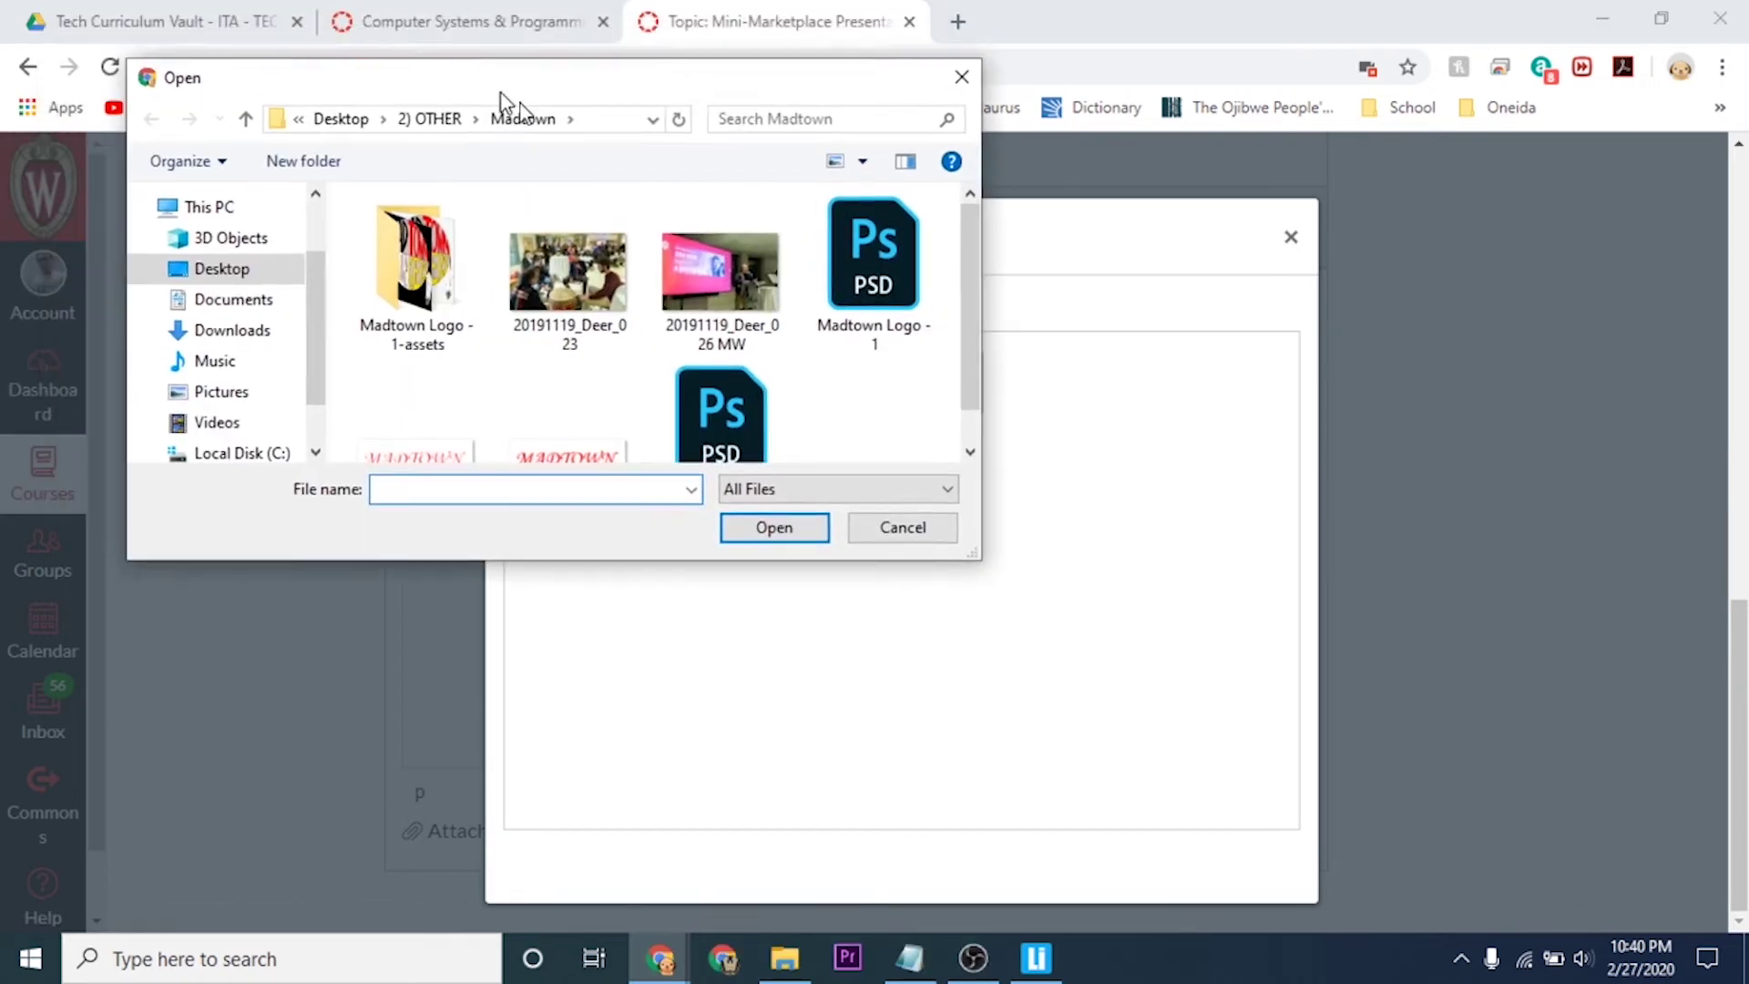
pyautogui.scroll(-1, 375, 531)
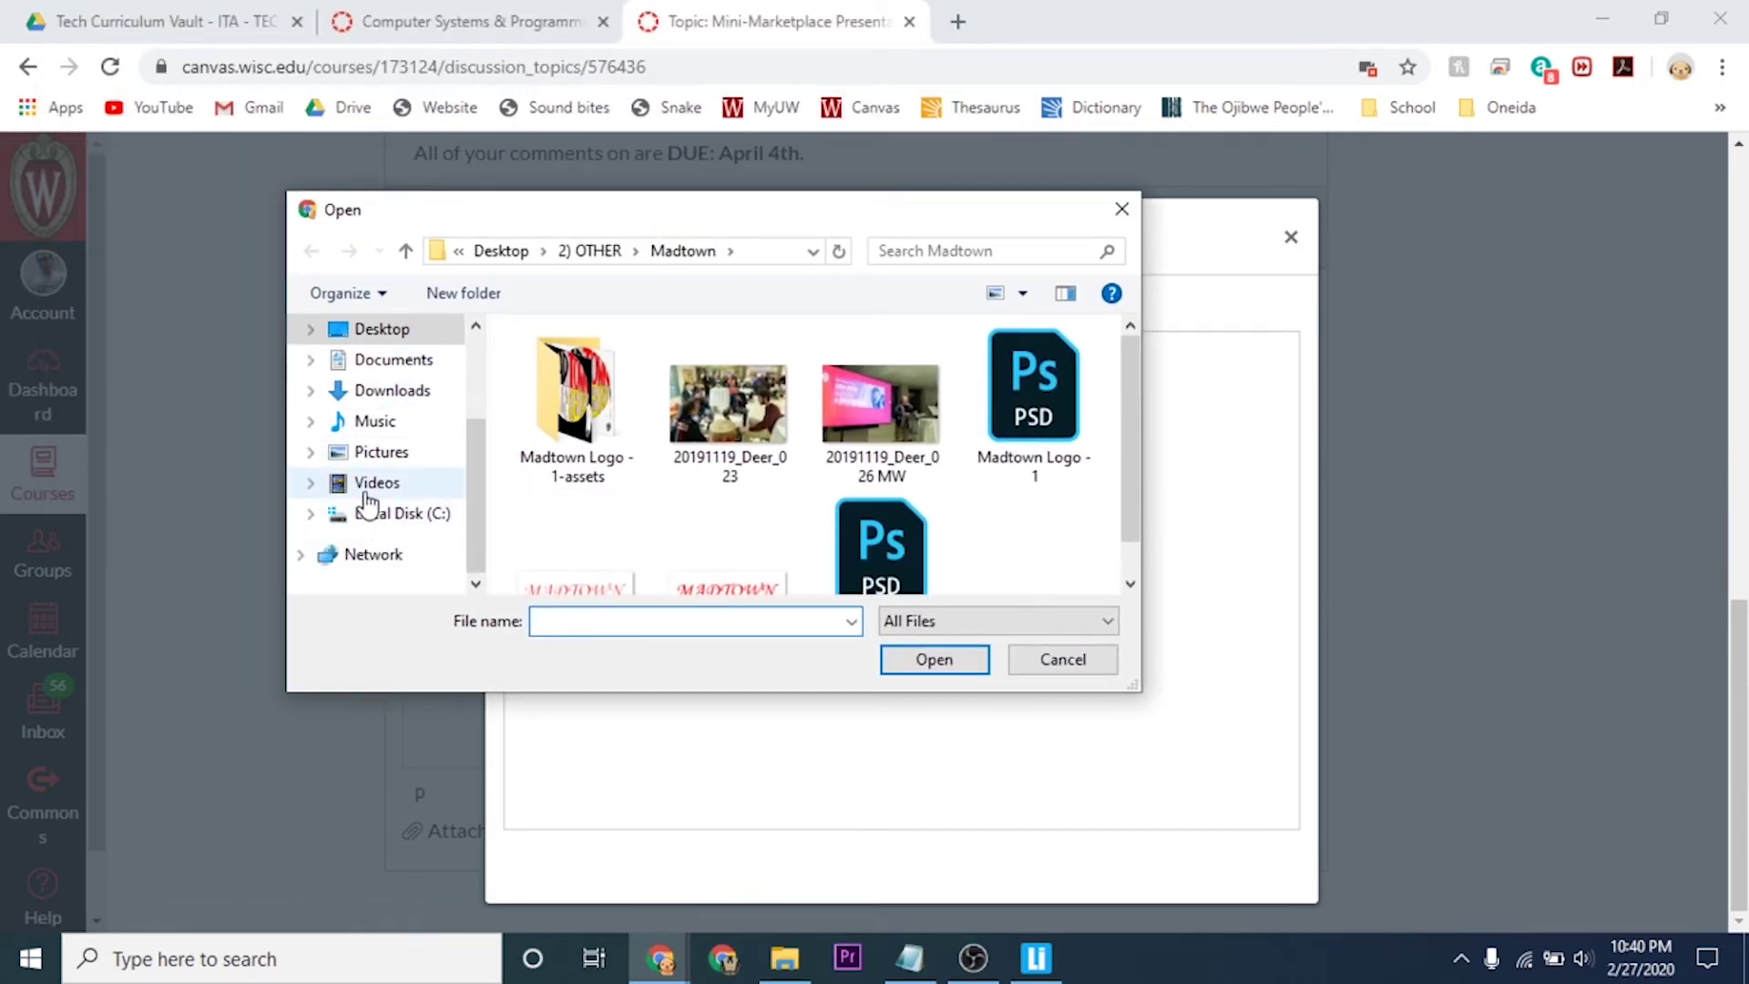
pyautogui.click(372, 492)
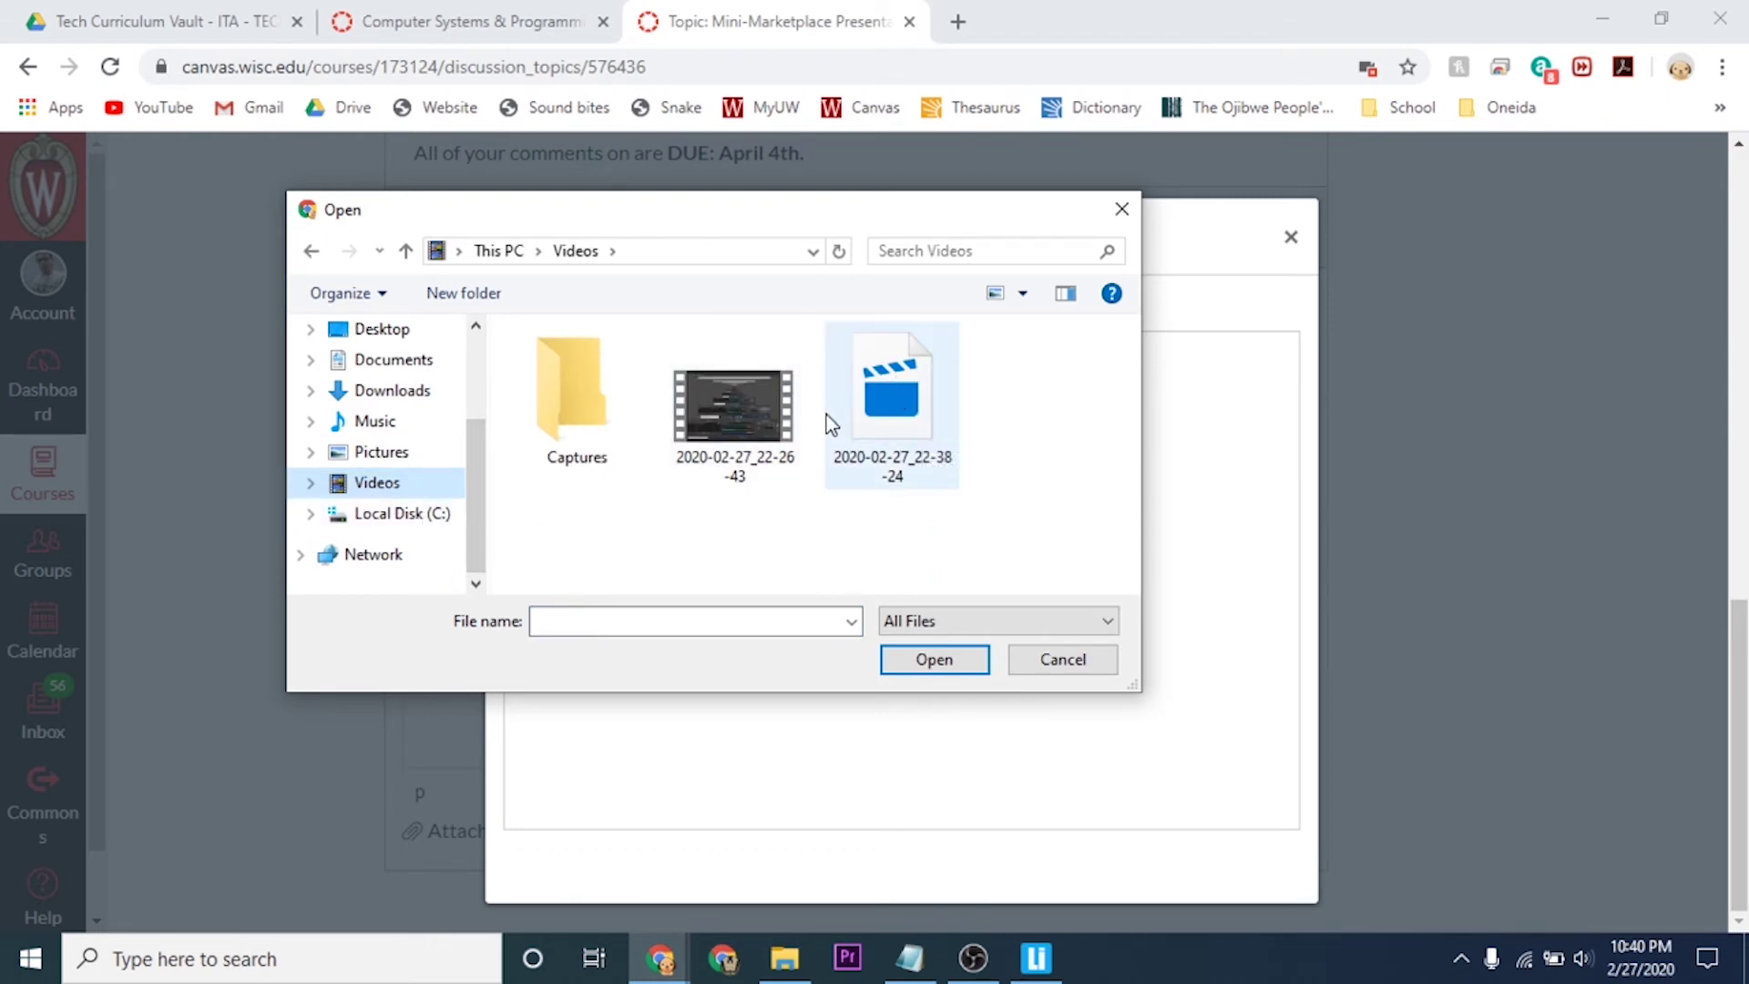
pyautogui.doubleClick(687, 415)
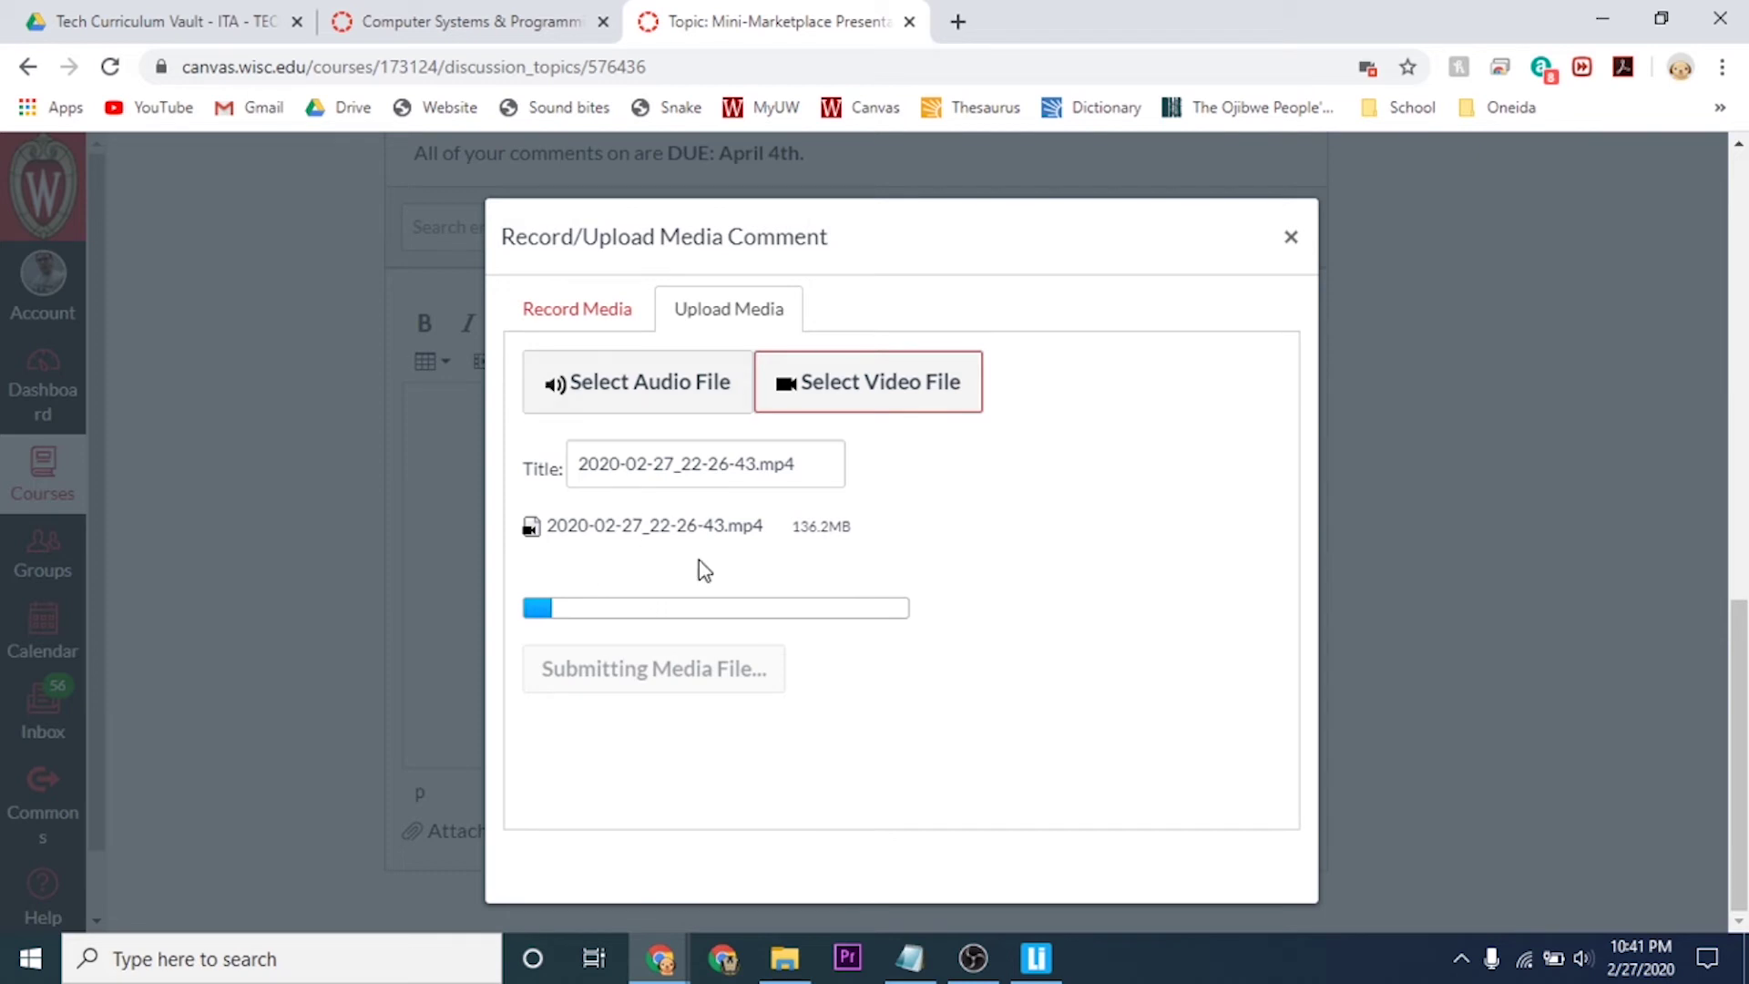
# - Select the uploaded video's whole title text so it can be replaced
pyautogui.click(647, 465)
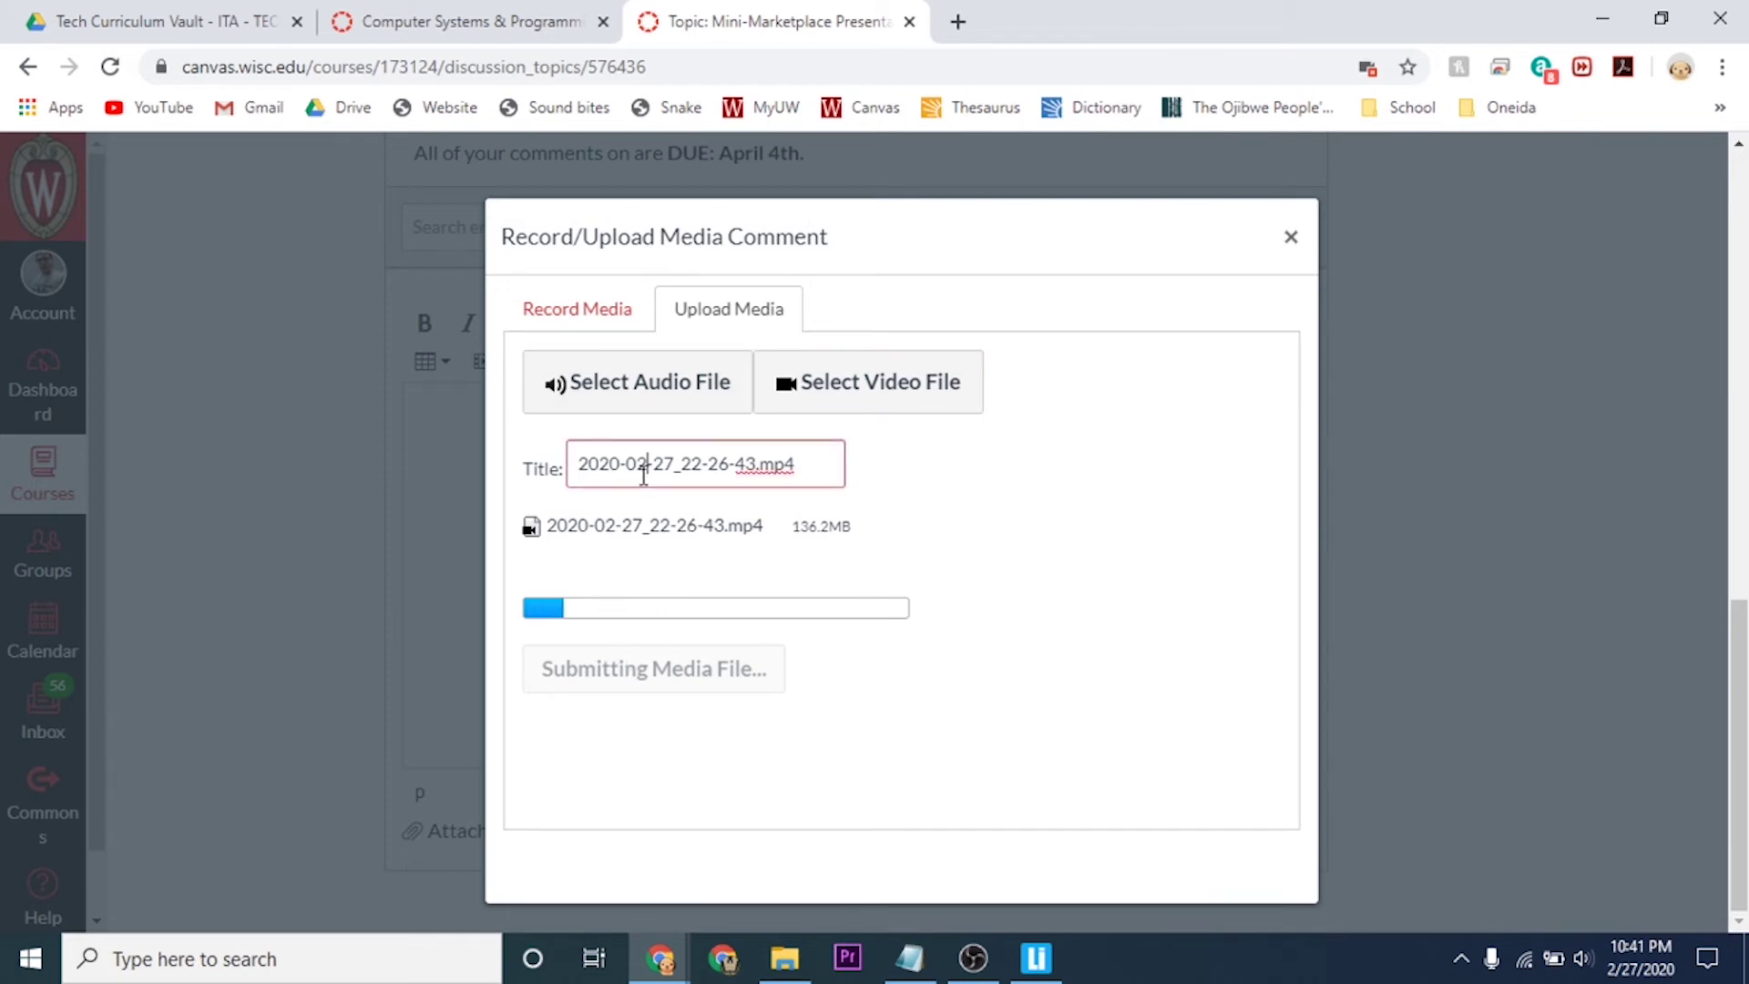
pyautogui.moveTo(609, 465); pyautogui.dragTo(795, 467)
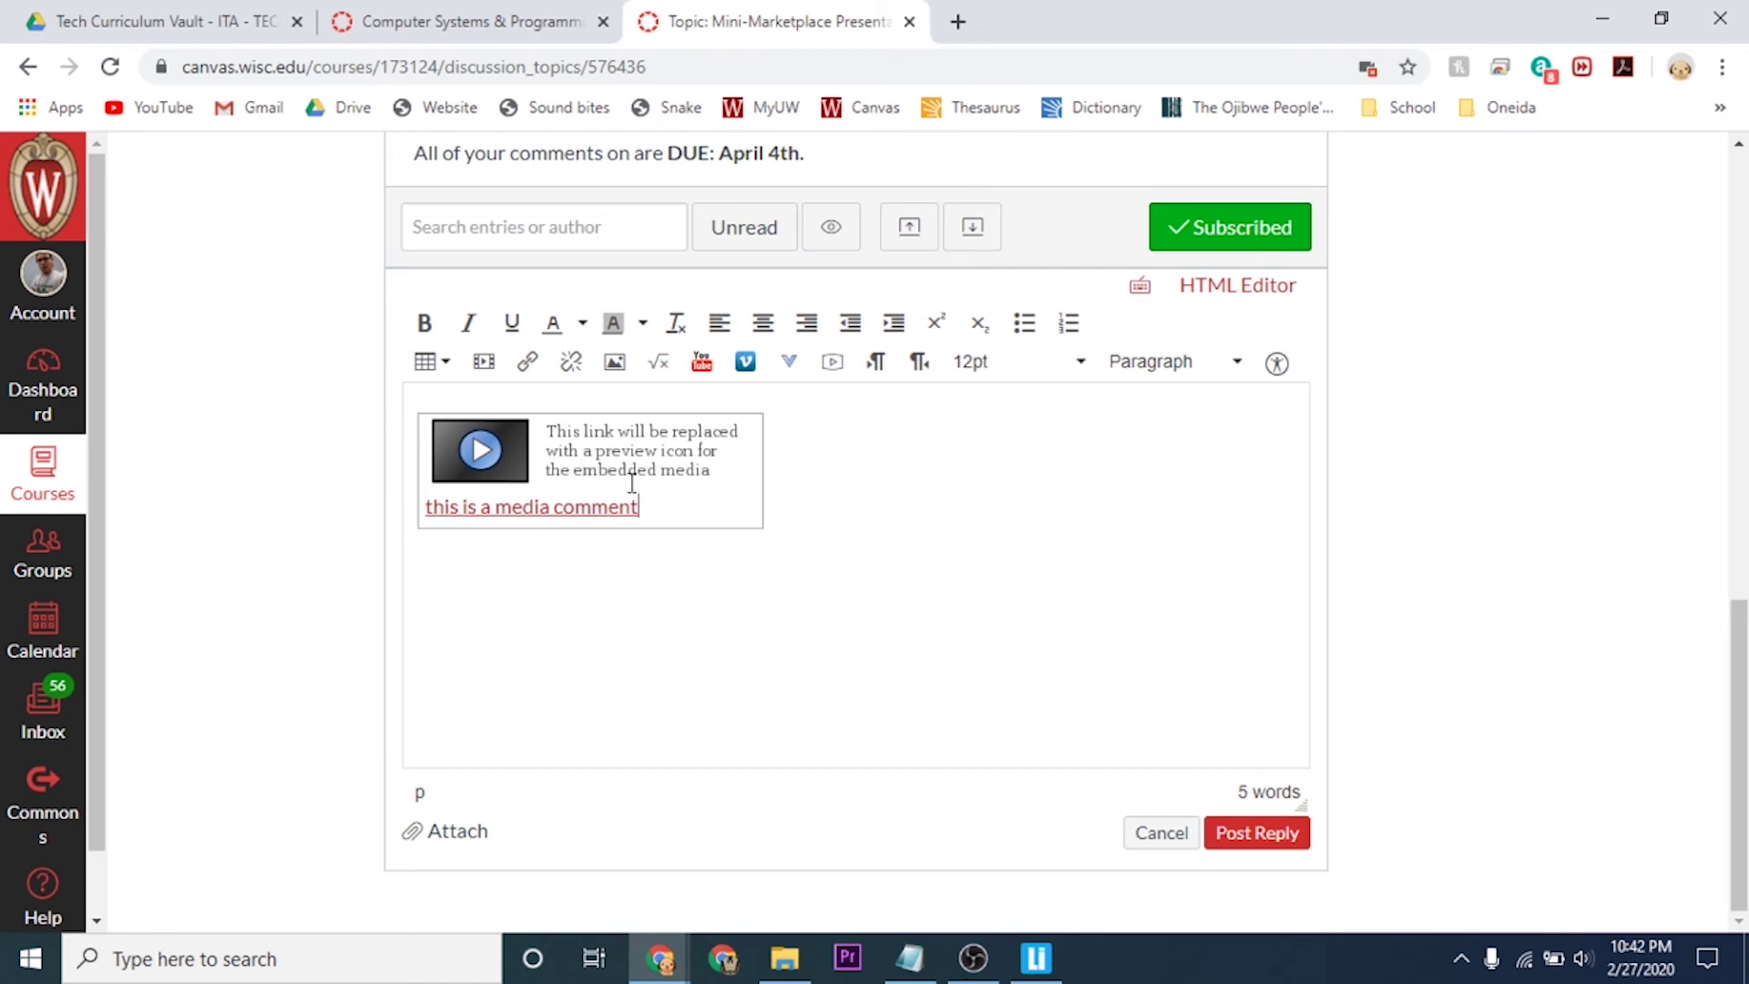
pyautogui.scroll(1, 632, 532)
pyautogui.scroll(-1, 683, 526)
# - Select the word 'commentd' at the end of the comment, then return the cursor to the editor
pyautogui.hotkey('ctrl', 'shift', 'Left')
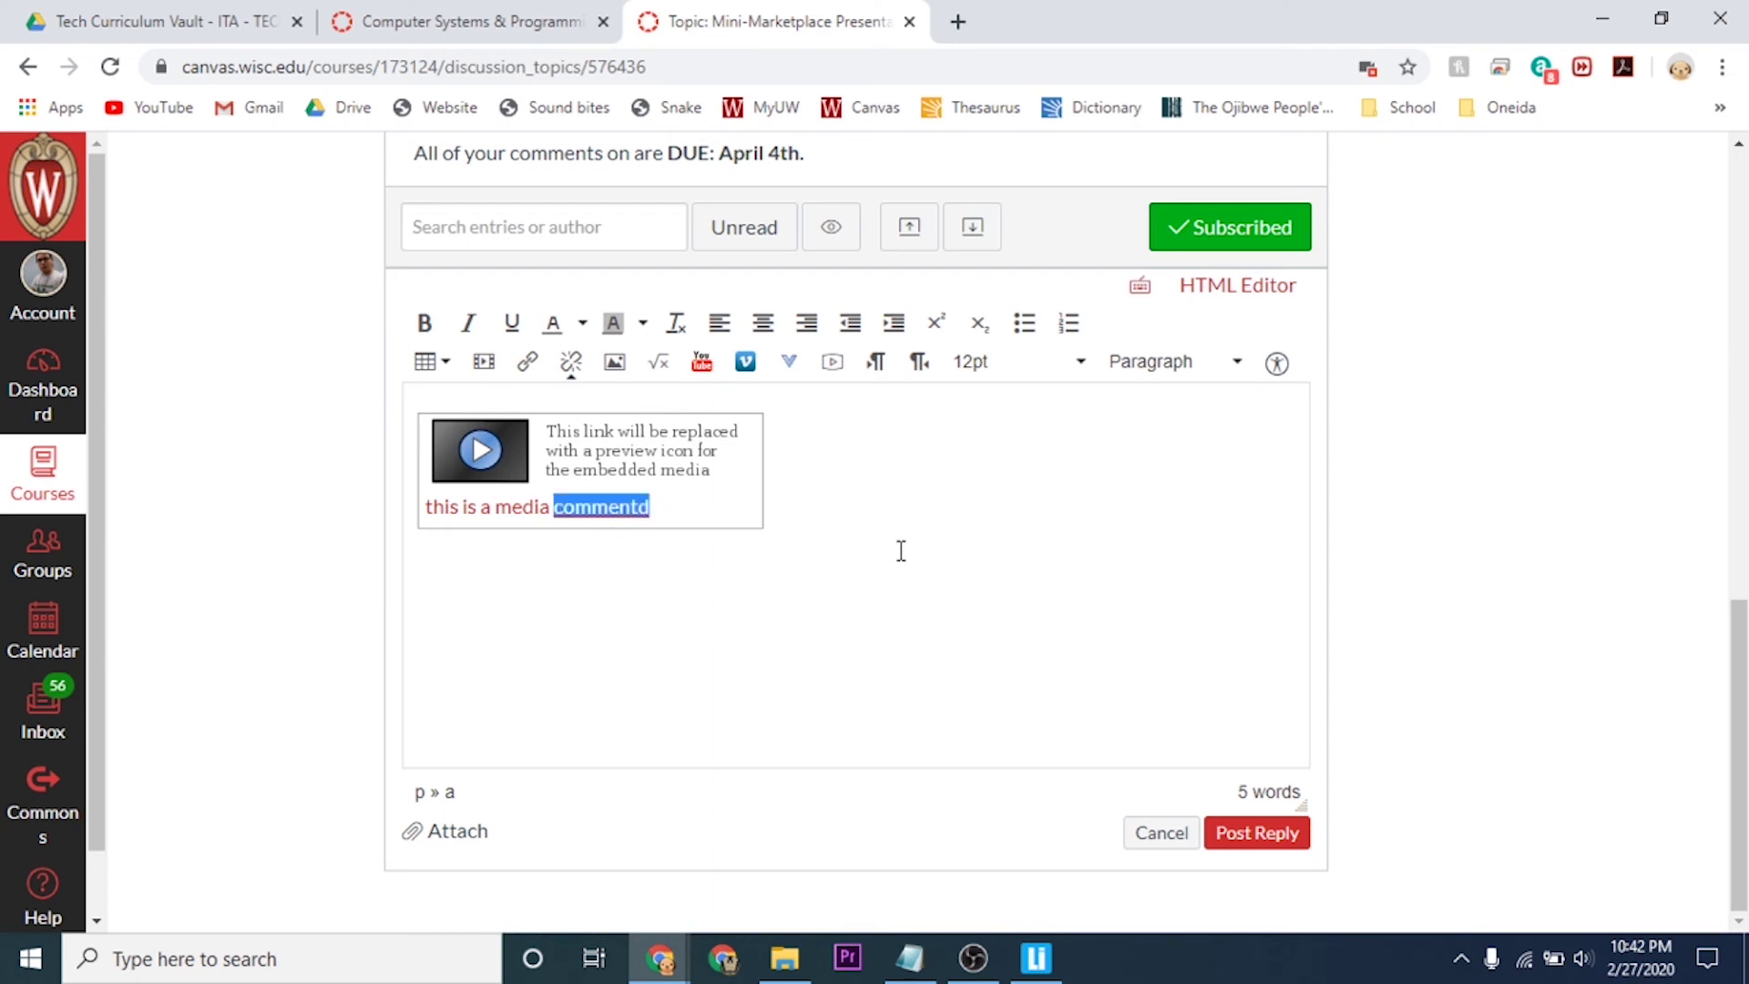
pyautogui.click(798, 575)
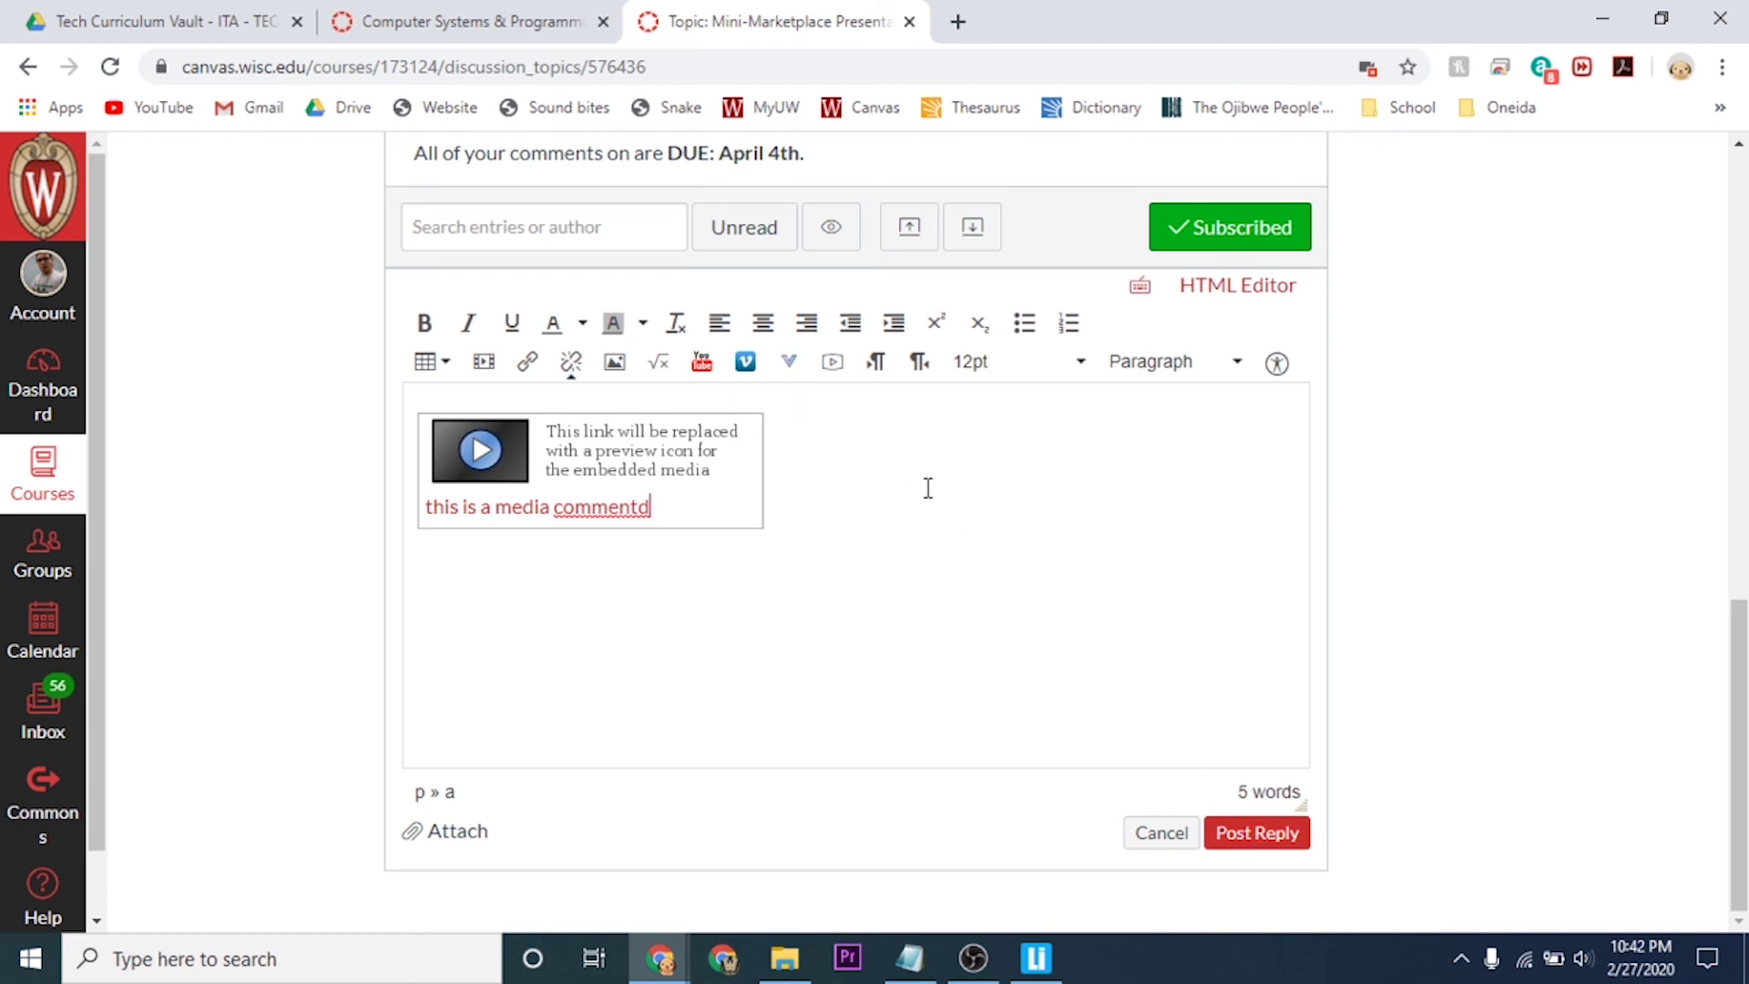
# - Cancel the reply draft to close the editor
pyautogui.click(1158, 833)
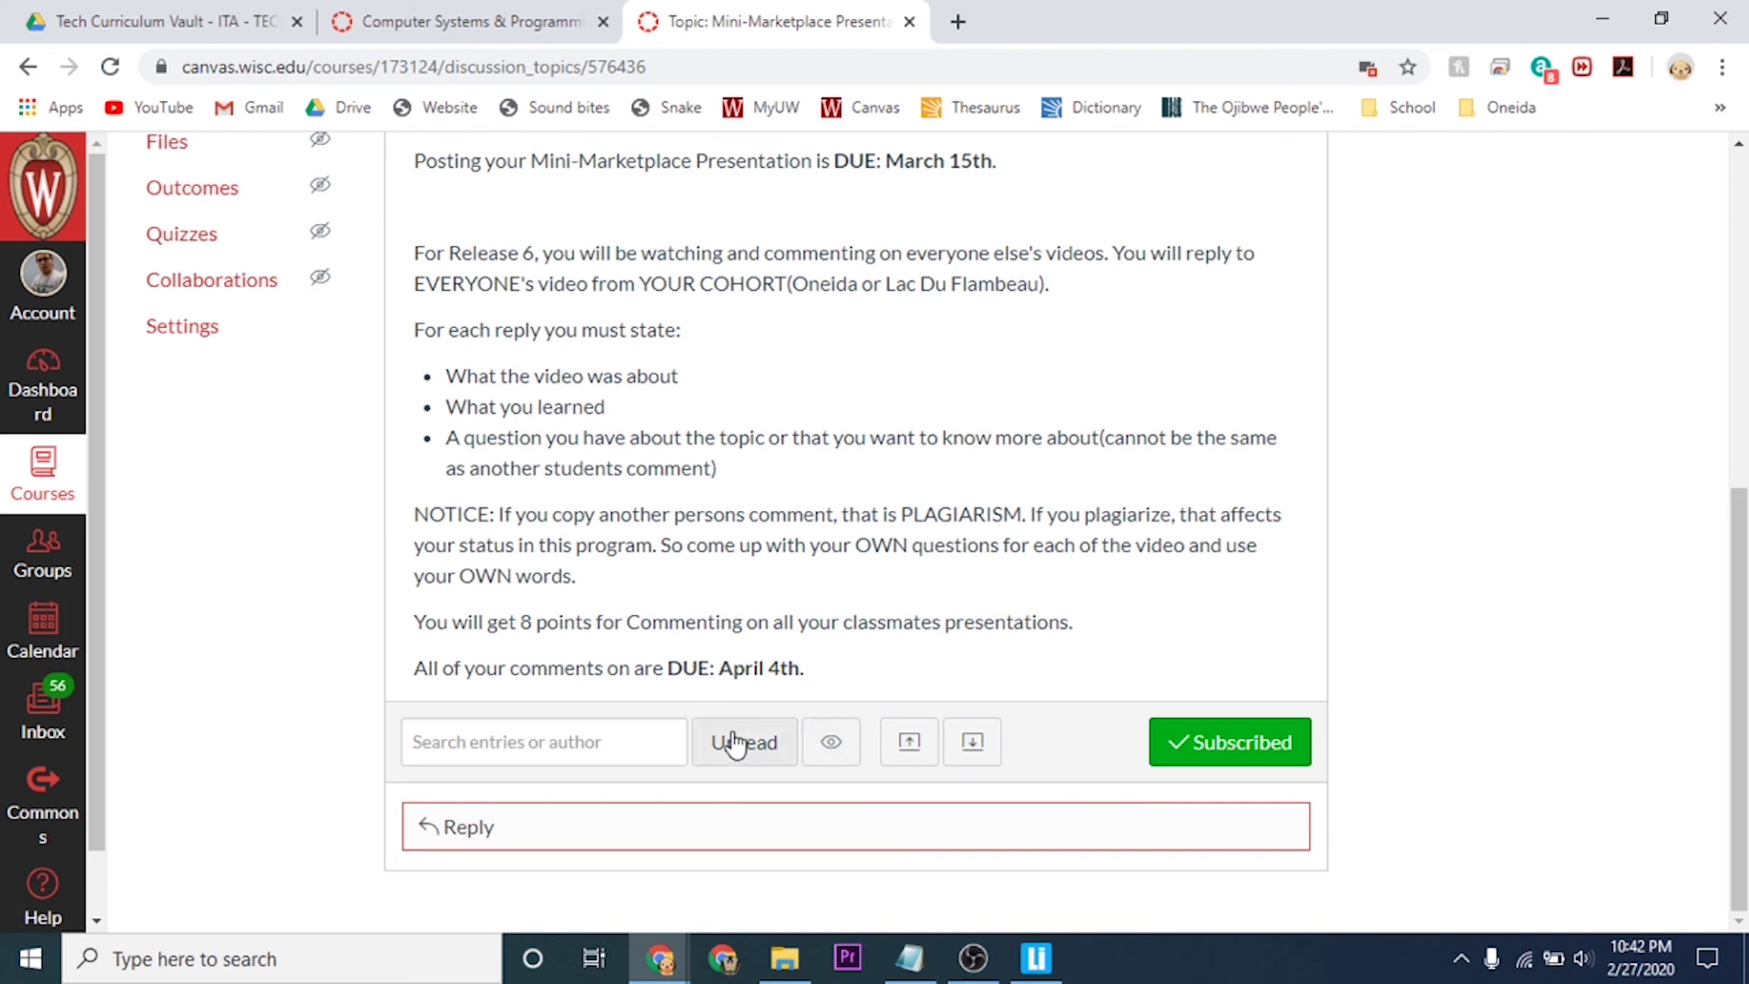
pyautogui.scroll(2, 724, 683)
pyautogui.scroll(2, 659, 474)
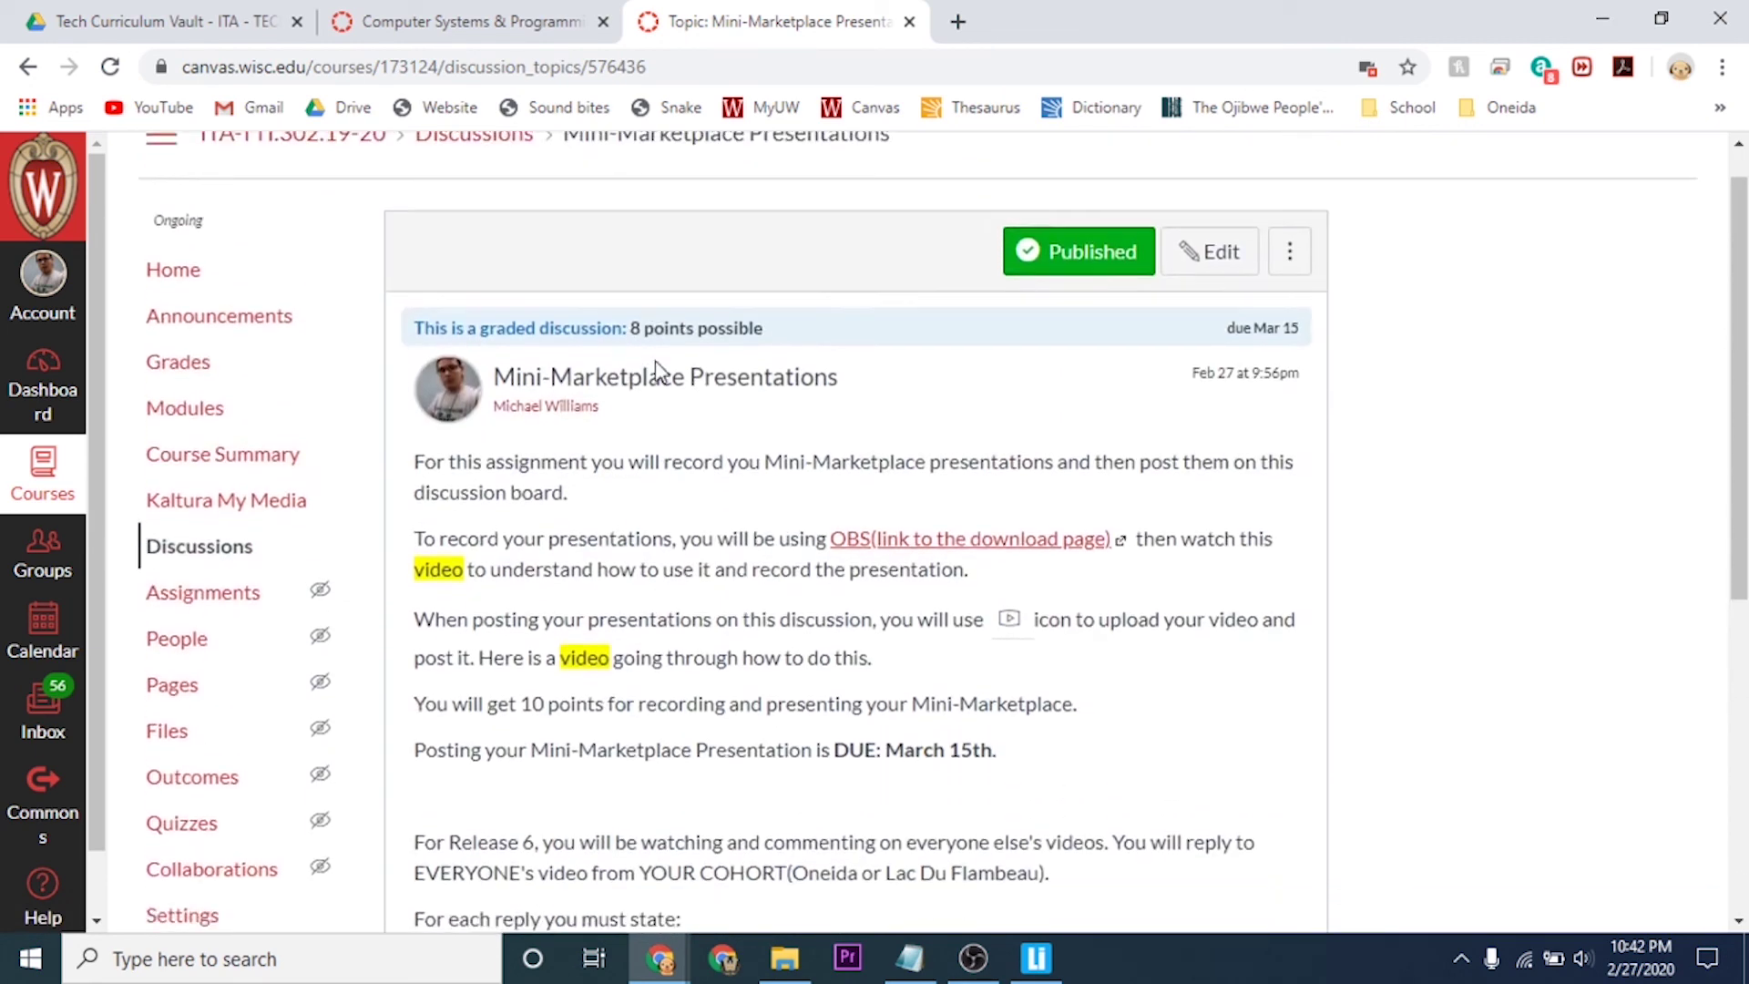
pyautogui.scroll(-3, 621, 437)
pyautogui.scroll(3, 628, 396)
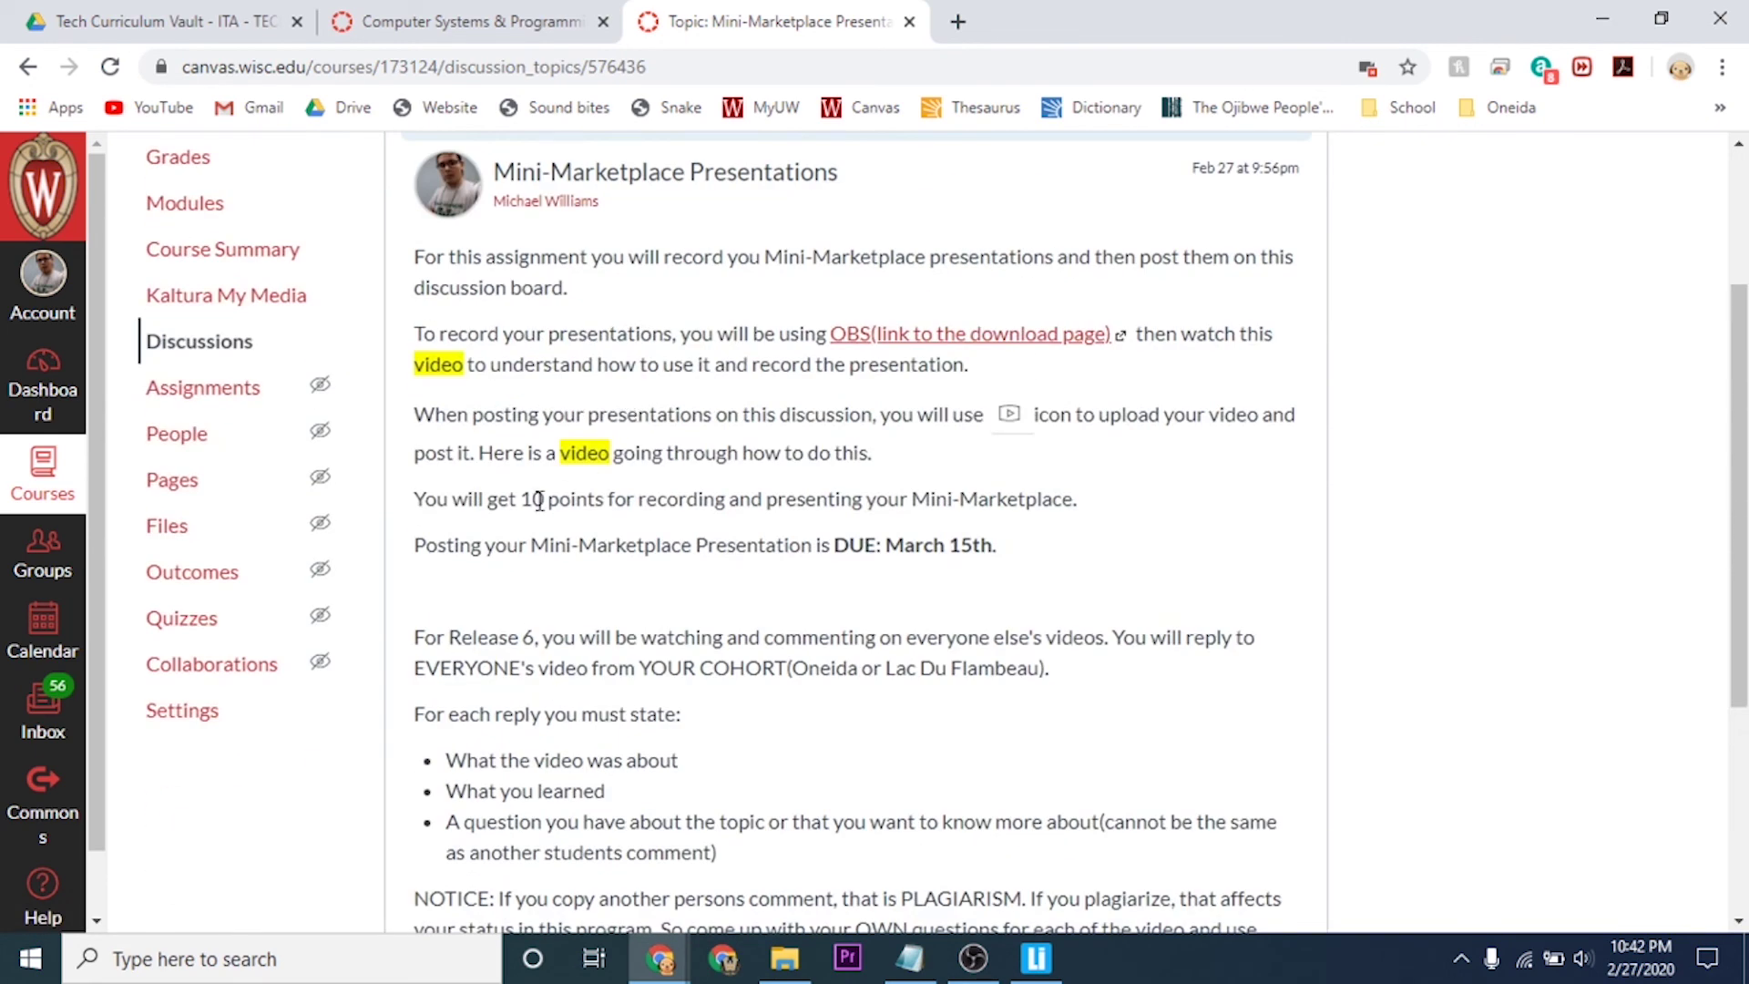
pyautogui.scroll(-2, 613, 556)
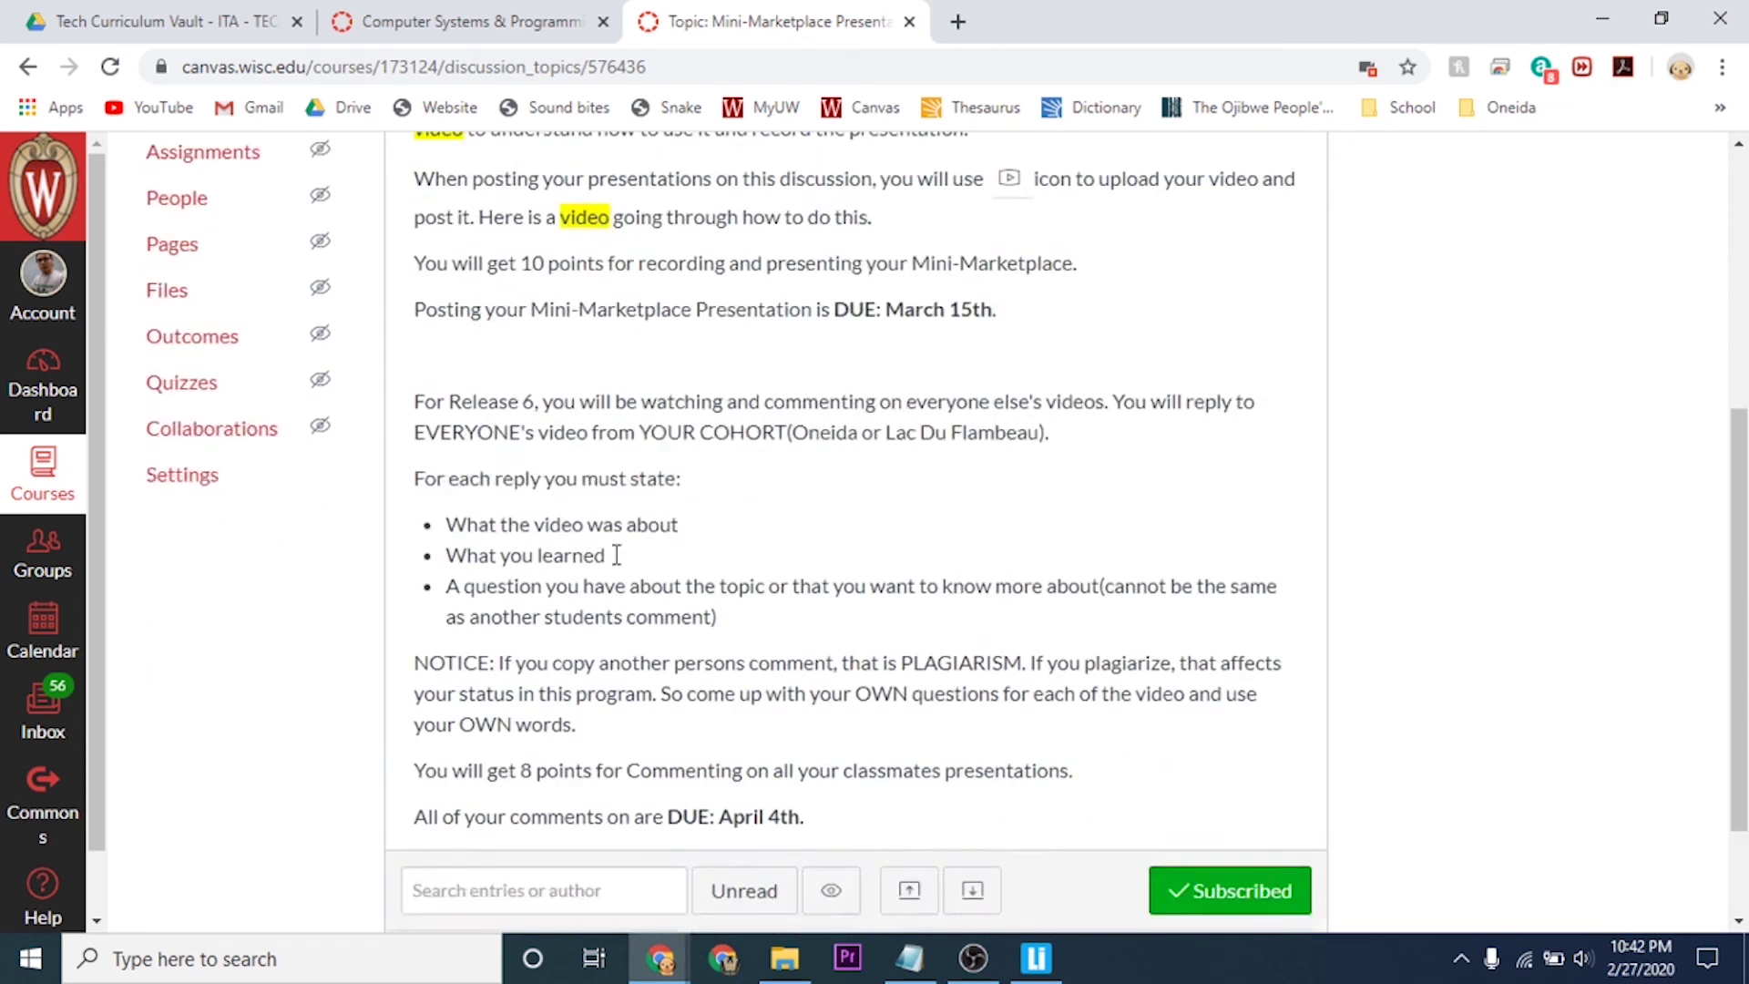
pyautogui.scroll(-1, 601, 546)
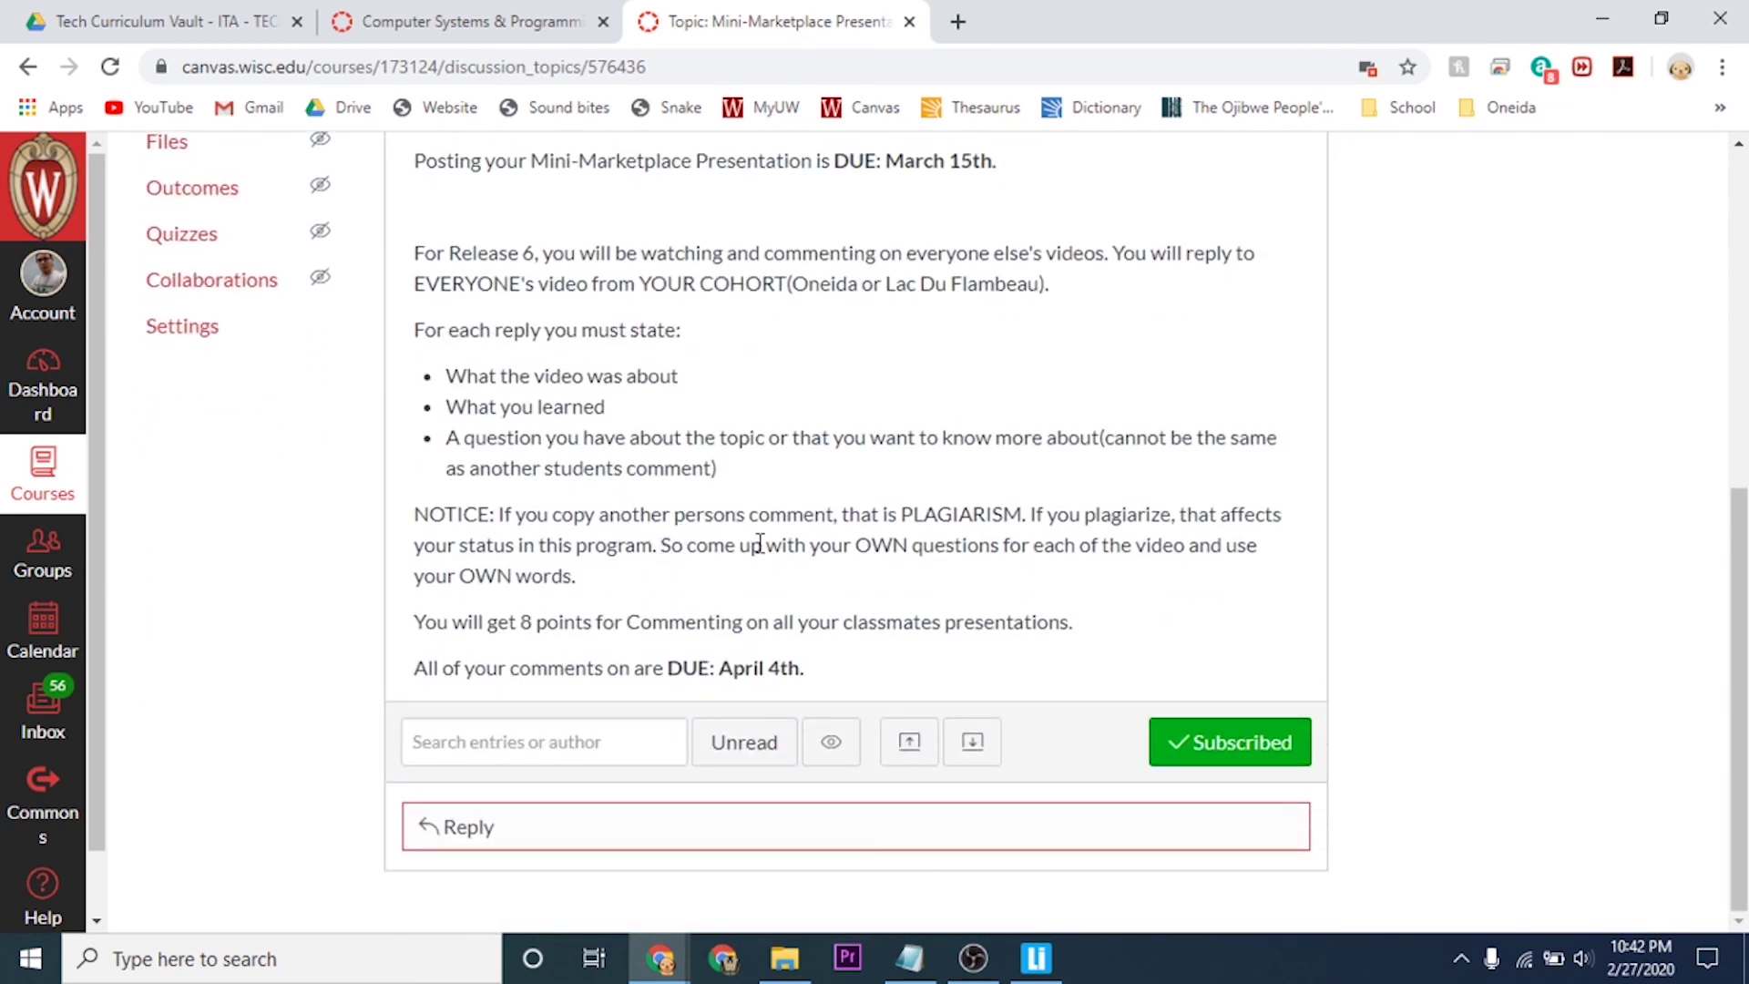